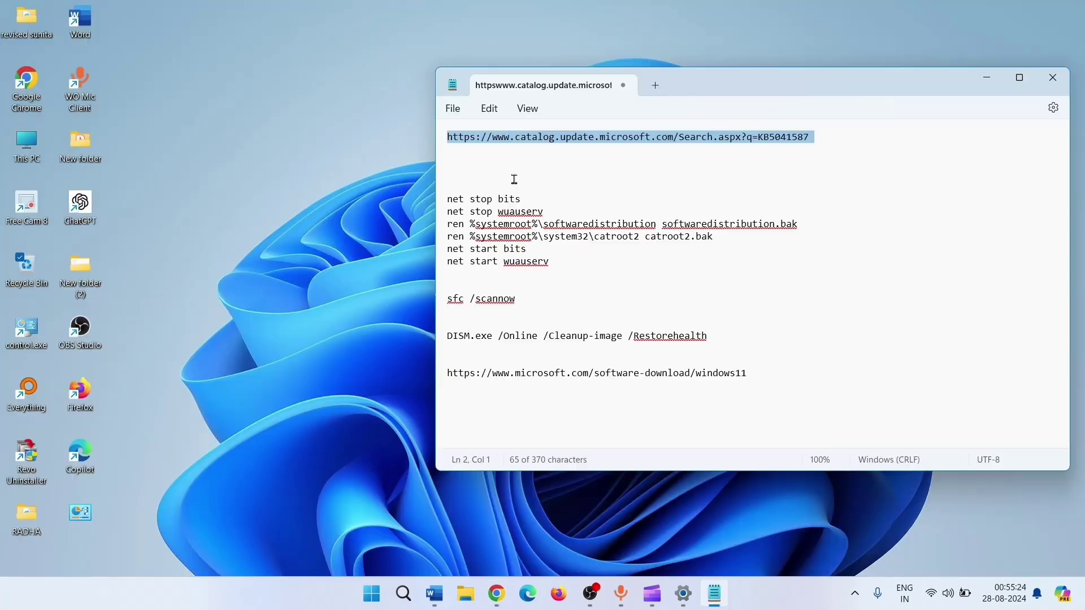
# Copy the Microsoft Update Catalog search link for KB5041587 from the notes.
pyautogui.click(514, 176)
pyautogui.click(821, 144)
pyautogui.moveTo(821, 144); pyautogui.dragTo(424, 126)
pyautogui.rightClick(508, 144)
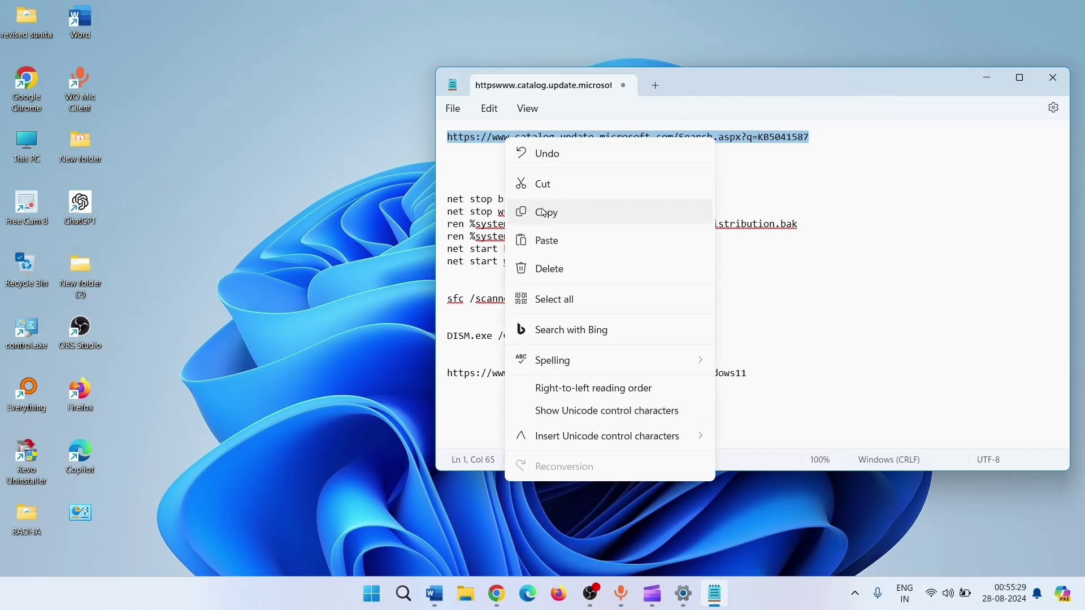
pyautogui.click(531, 211)
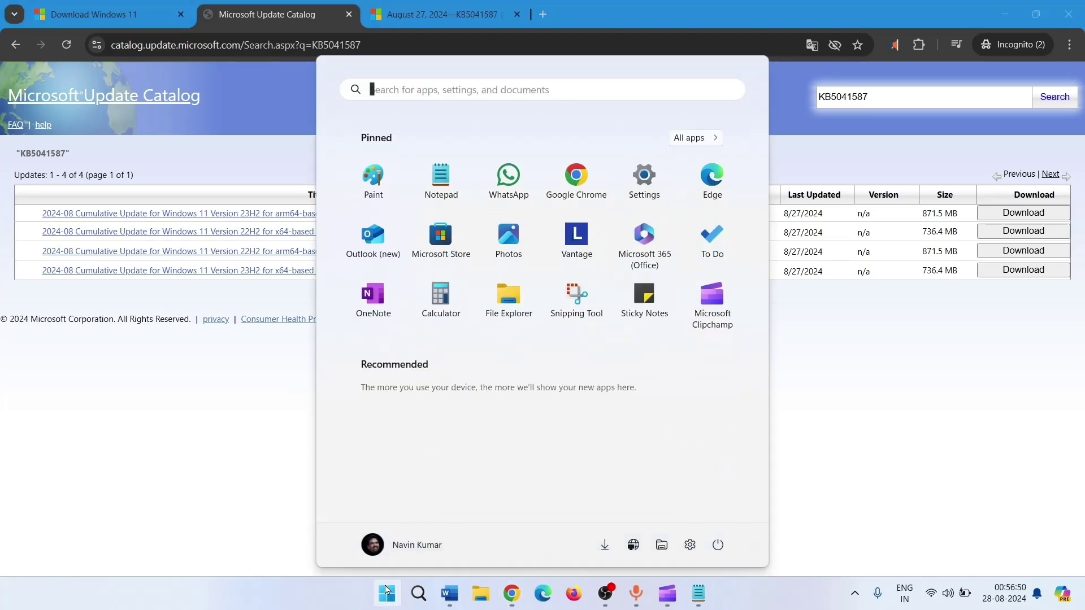
# Open the system's About page in Settings and check the processor architecture under System type.
pyautogui.click(387, 593)
pyautogui.click(644, 177)
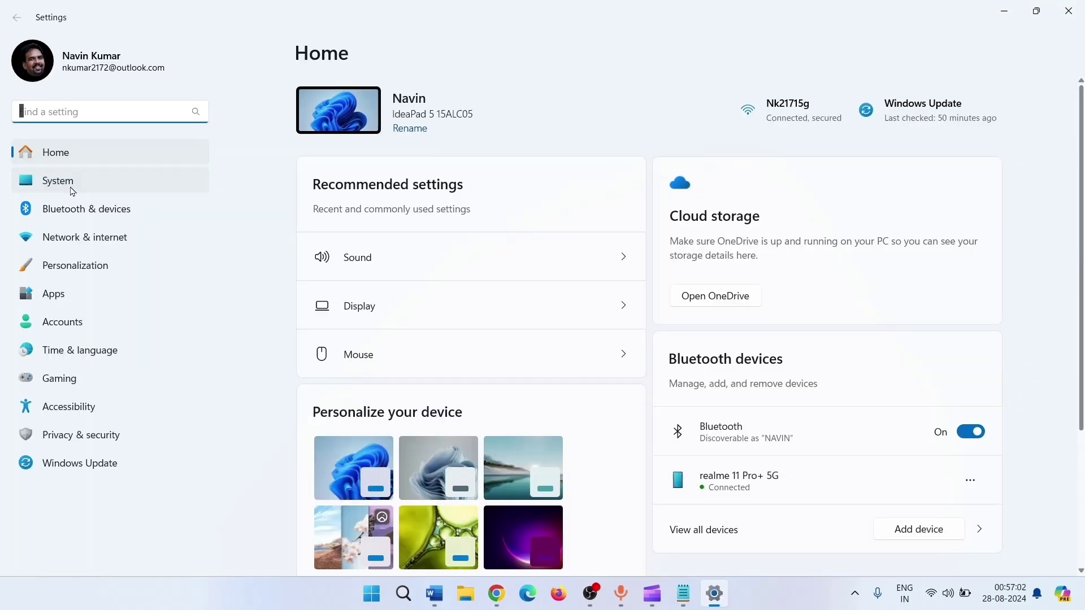
pyautogui.click(62, 182)
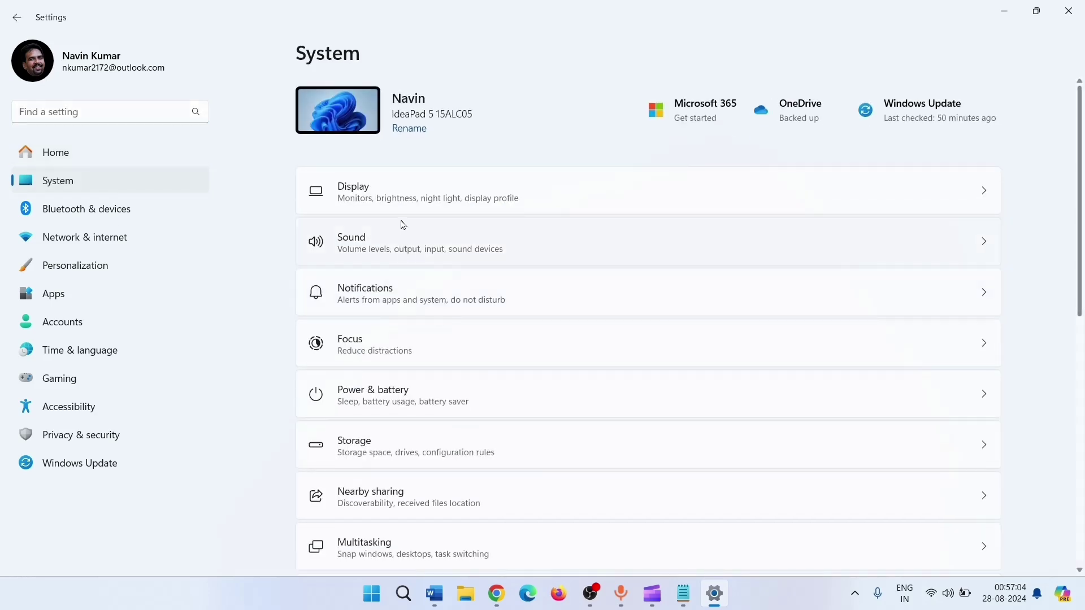
pyautogui.scroll(-10, 514, 347)
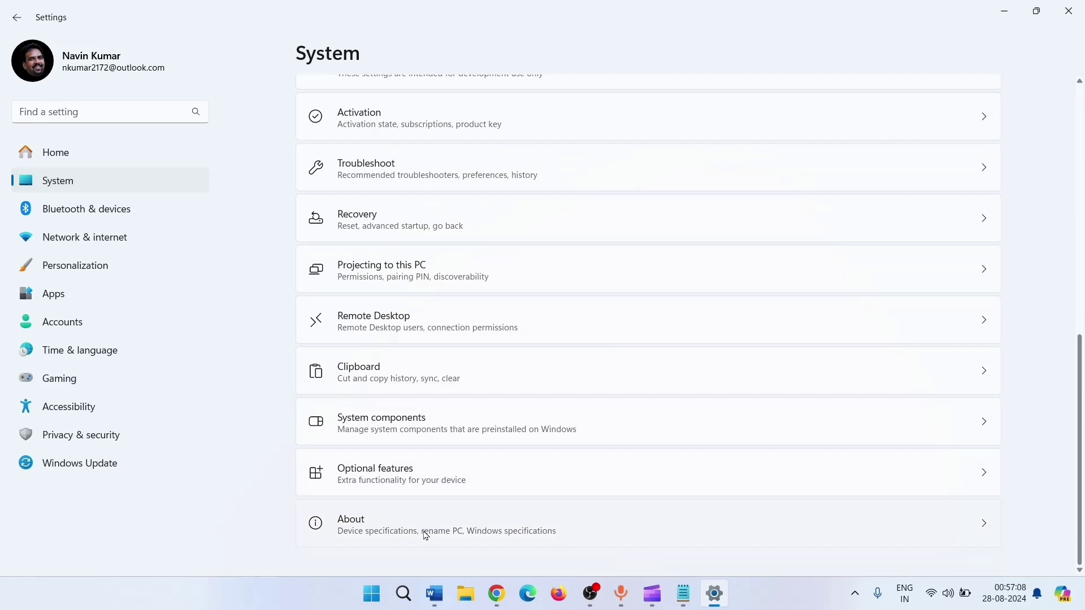
pyautogui.click(426, 536)
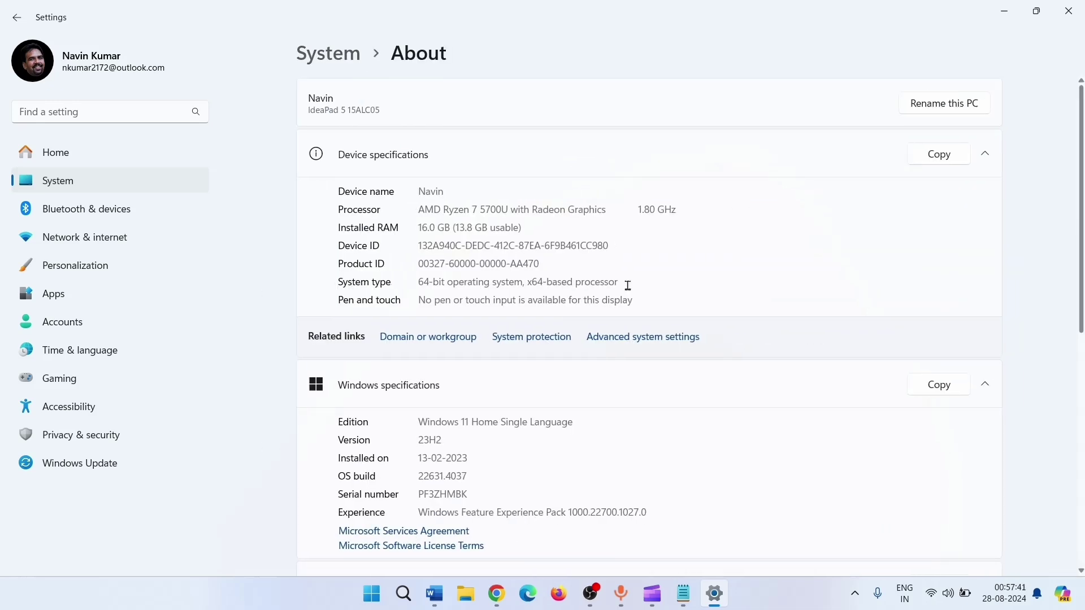
pyautogui.moveTo(620, 282); pyautogui.dragTo(525, 282)
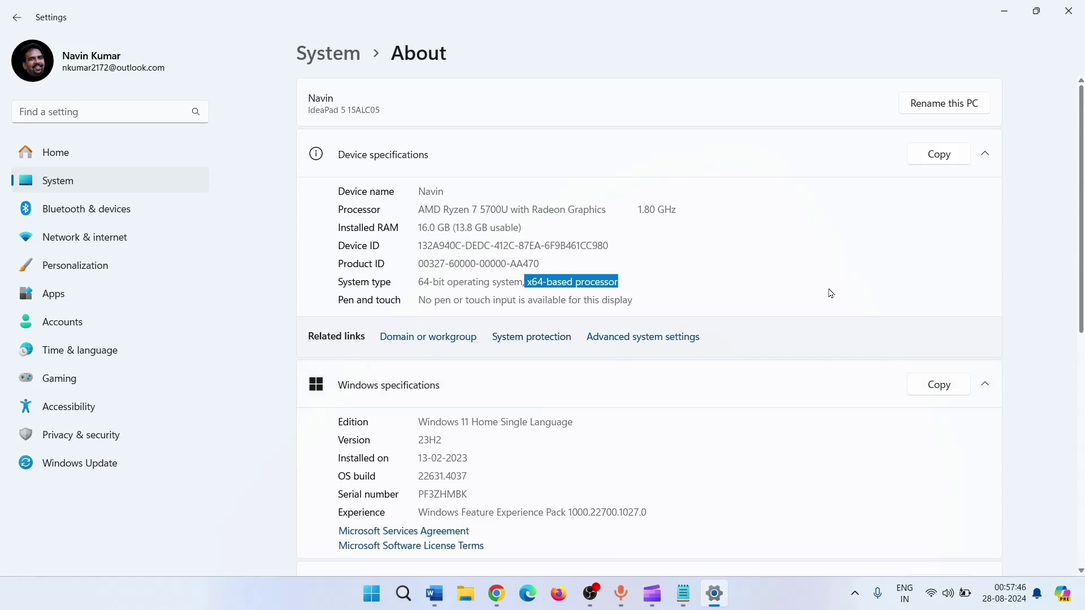
# Return to the Update Catalog and download the KB5041587 cumulative update for Windows 11 Version 23H2 x64-based Systems.
pyautogui.click(1004, 11)
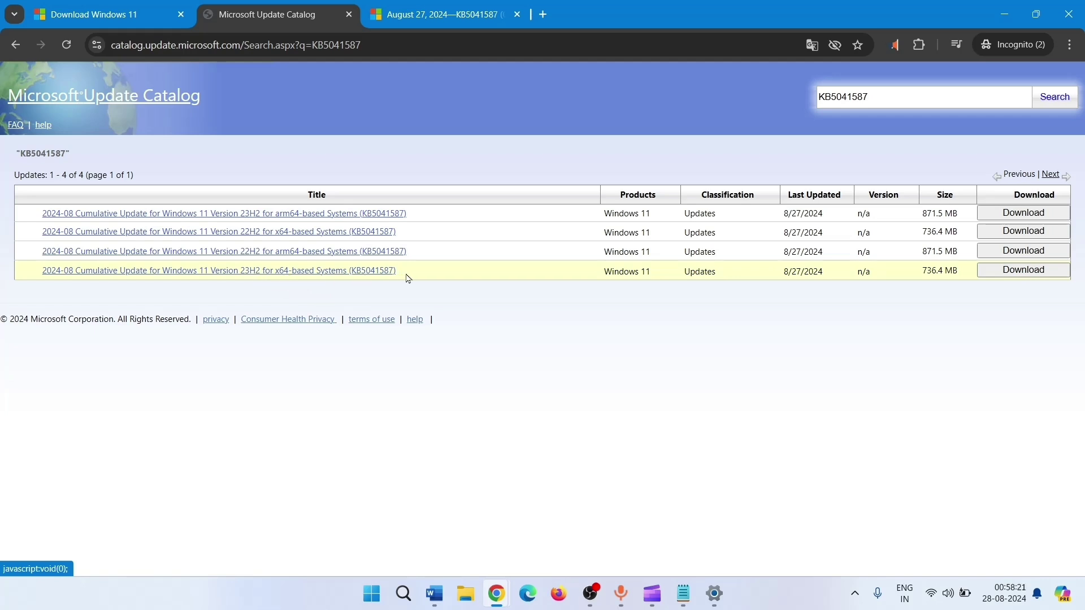
pyautogui.click(1023, 271)
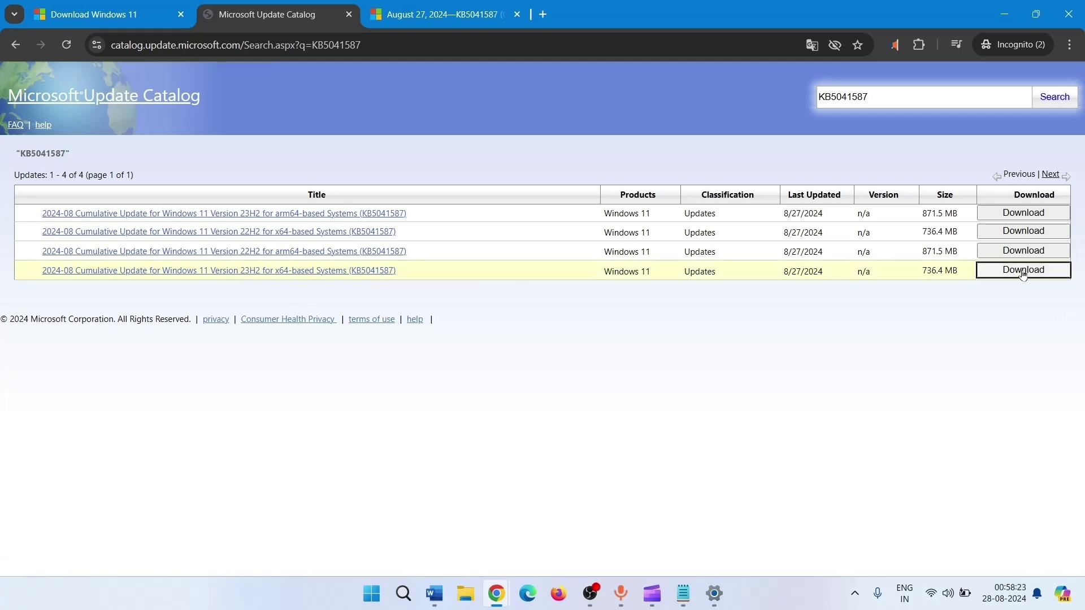
pyautogui.click(220, 173)
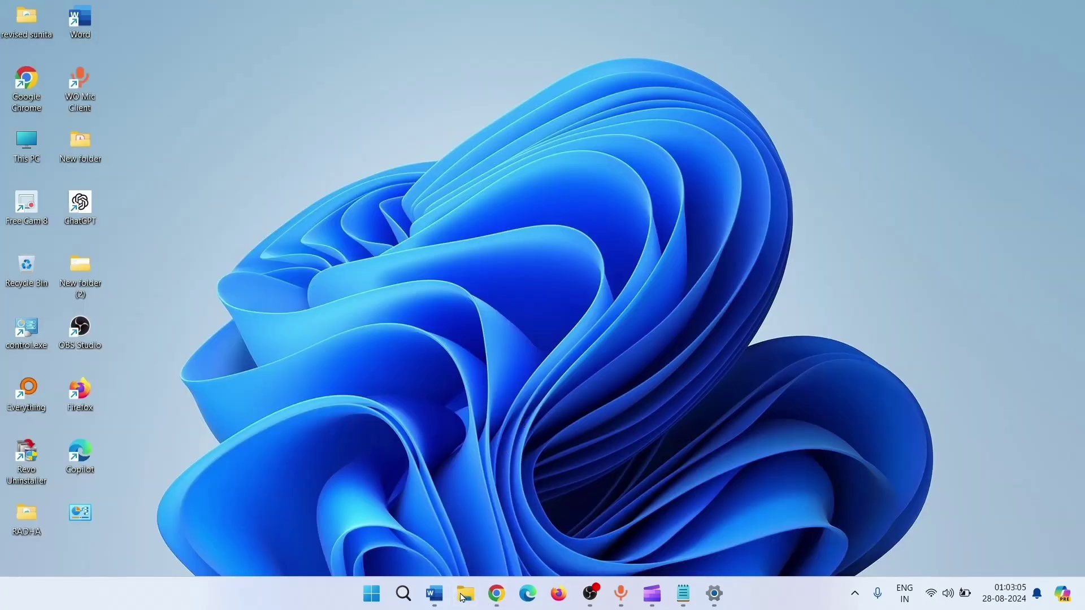
# Open the downloaded windows11.0-kb5041587-x64 .msu package from the Downloads folder to start installing it.
pyautogui.click(464, 594)
pyautogui.click(60, 333)
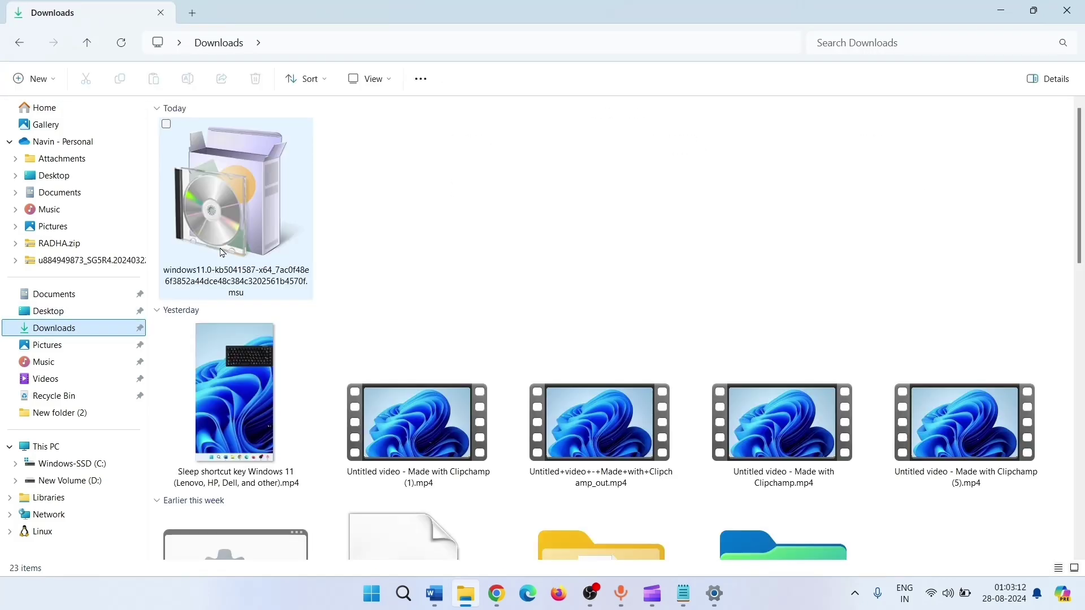
pyautogui.click(229, 201)
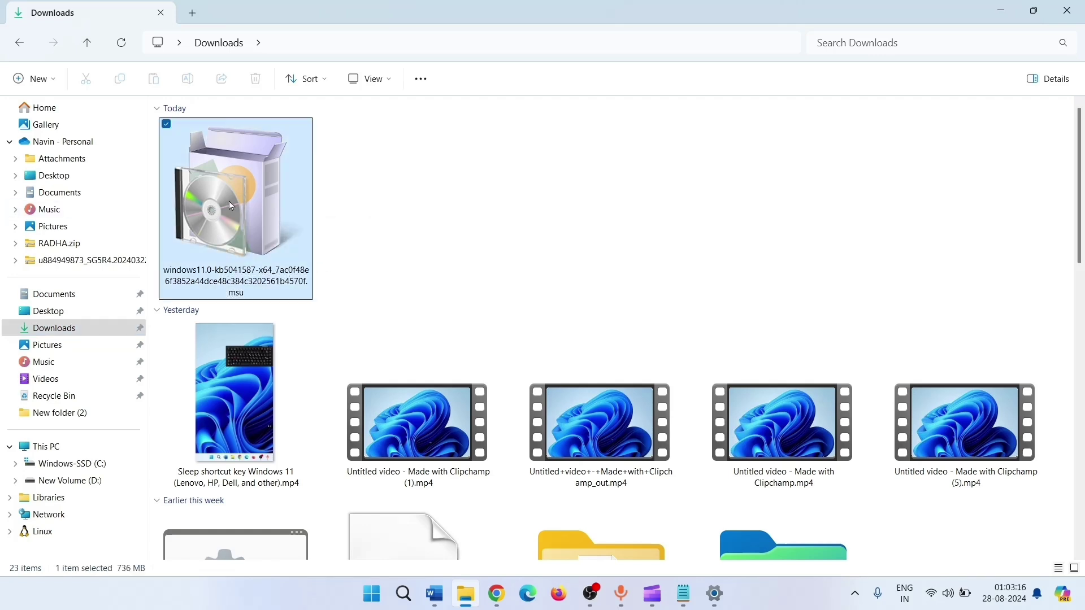
pyautogui.rightClick(229, 202)
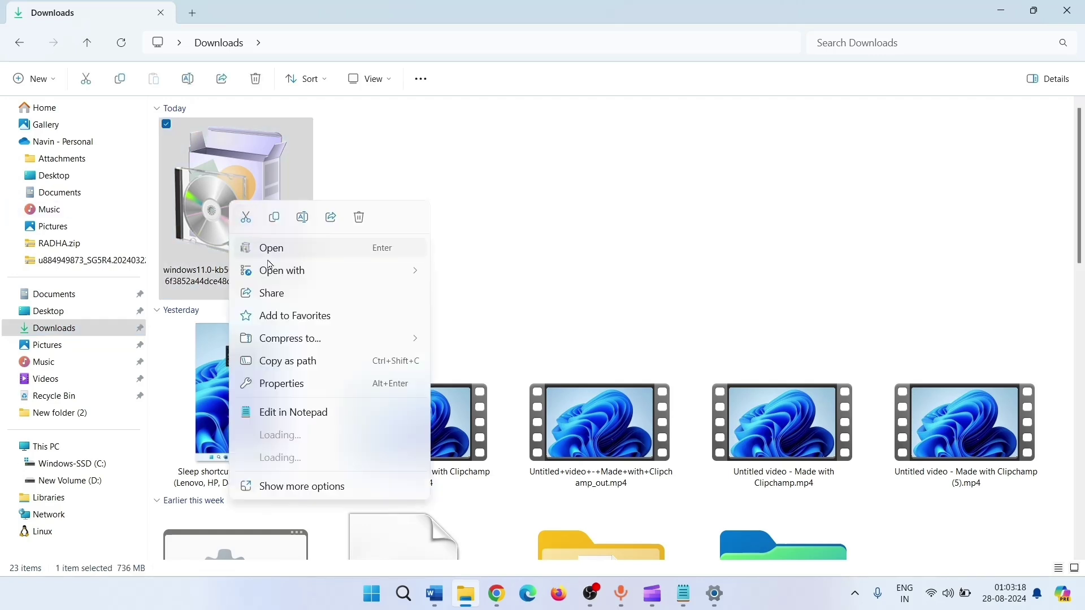
pyautogui.click(270, 256)
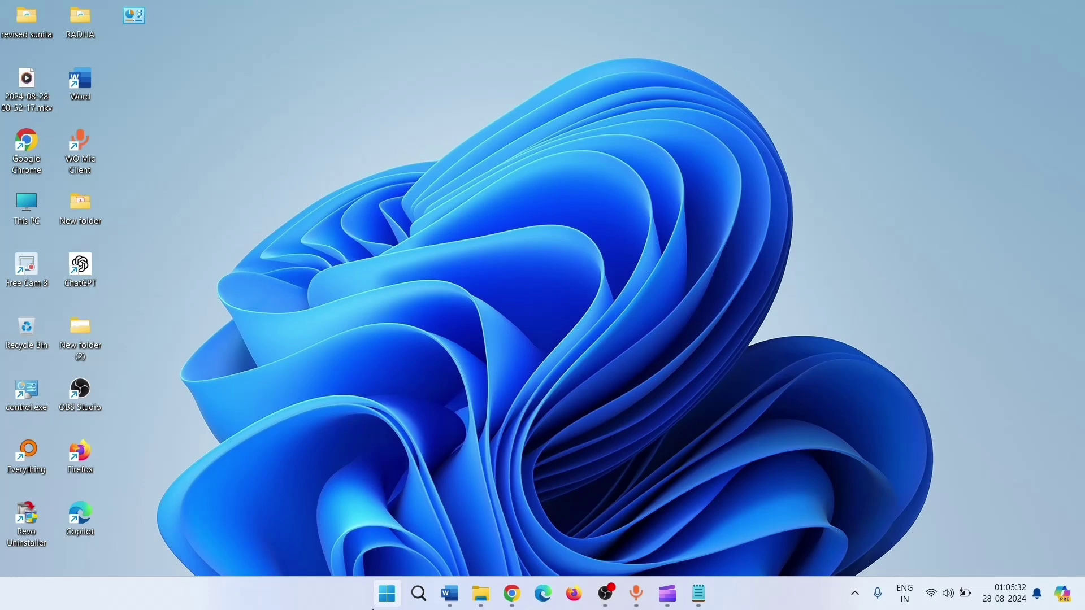
# Run the Windows Update troubleshooter from the other troubleshooters in the system settings, and close it.
pyautogui.click(385, 595)
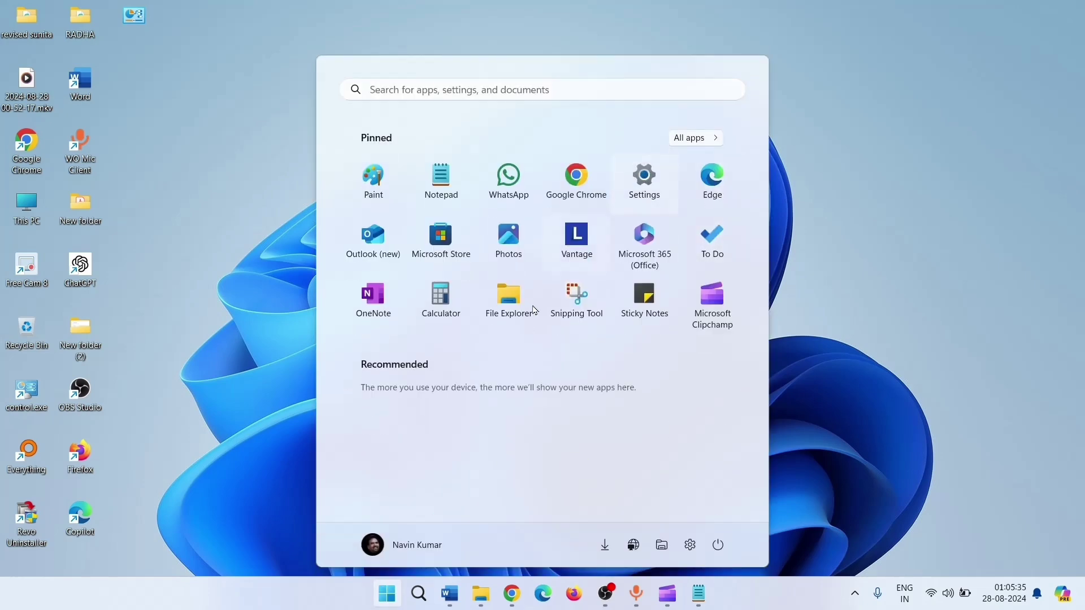
pyautogui.click(645, 178)
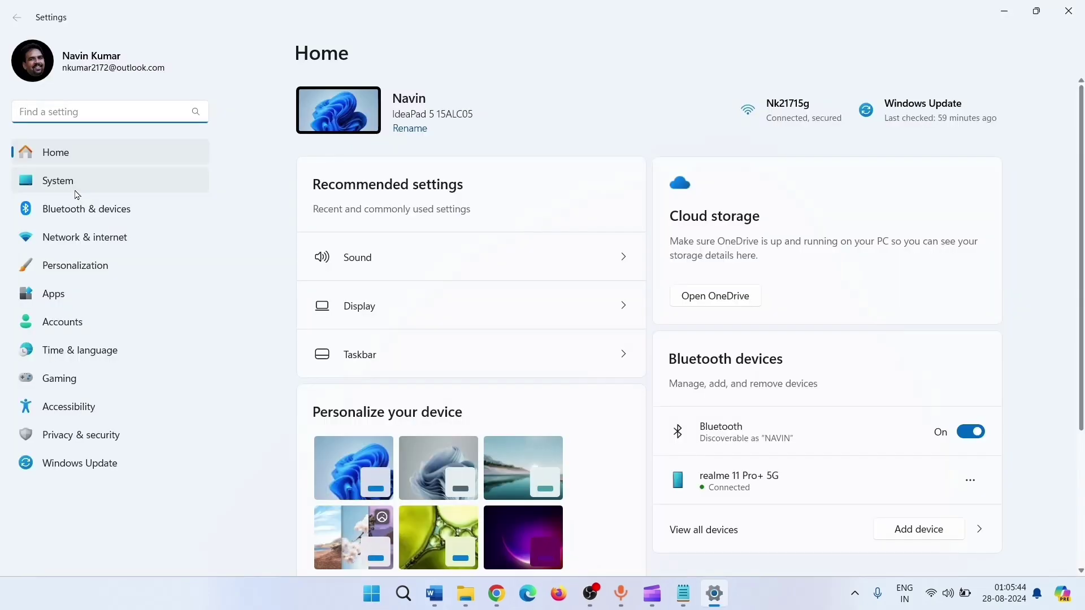
pyautogui.click(76, 190)
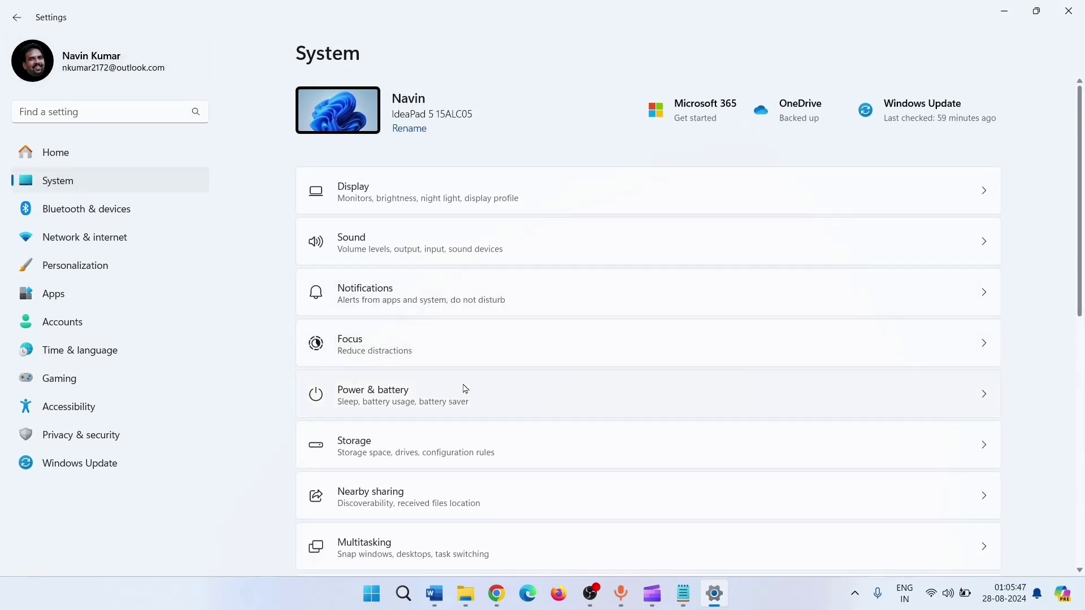
pyautogui.scroll(-8, 465, 389)
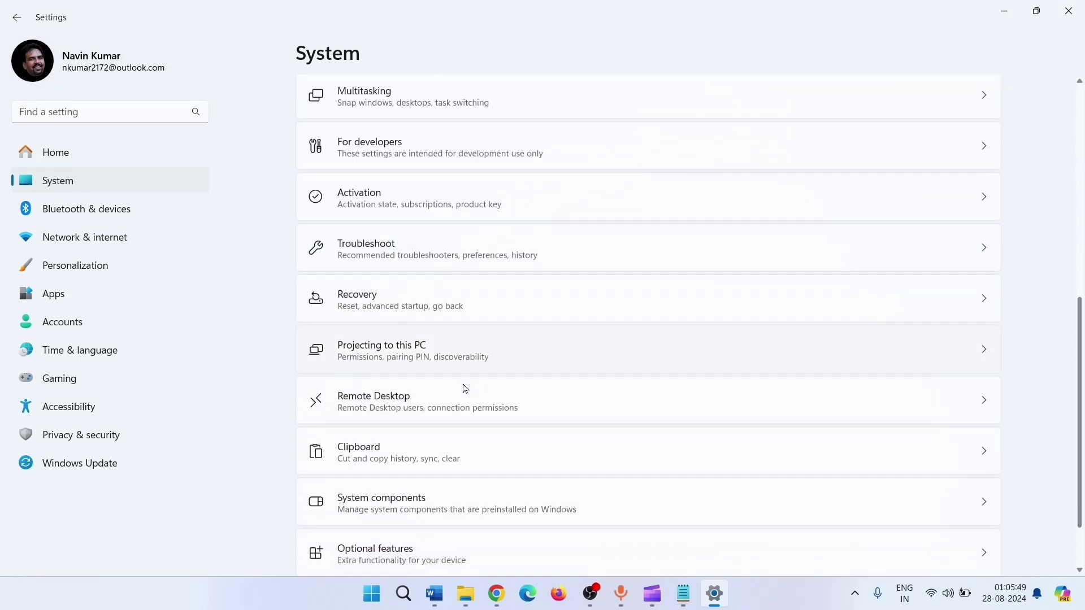
pyautogui.click(403, 247)
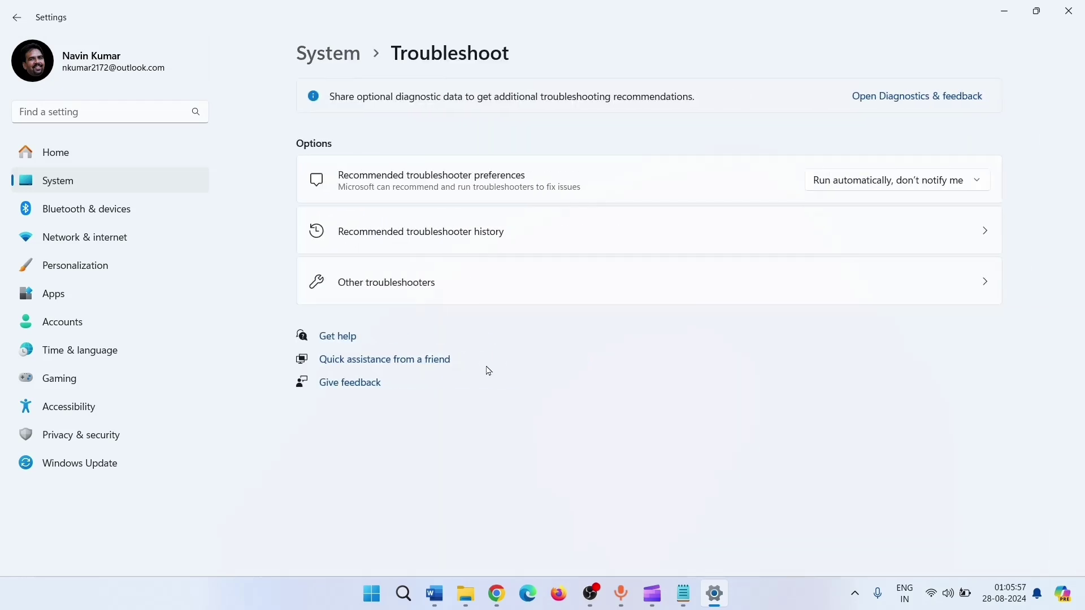
pyautogui.click(458, 290)
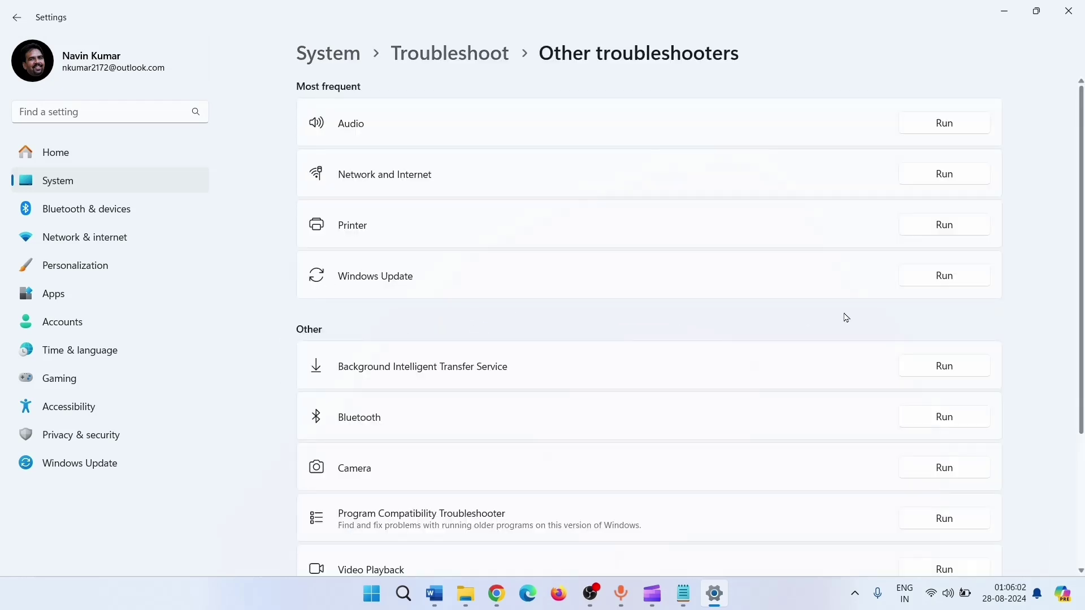
pyautogui.click(936, 276)
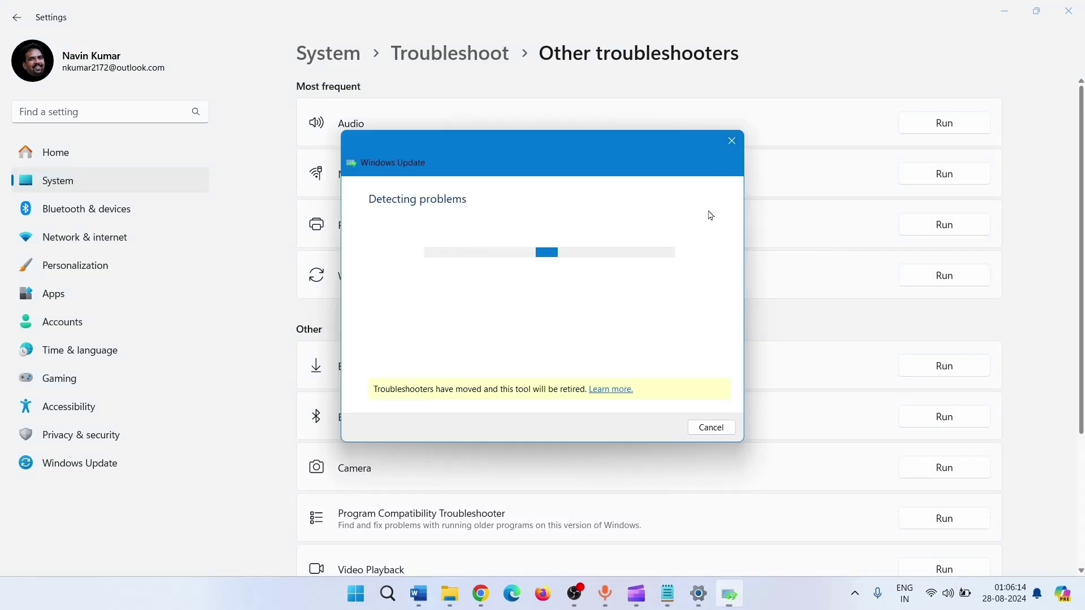
pyautogui.click(729, 141)
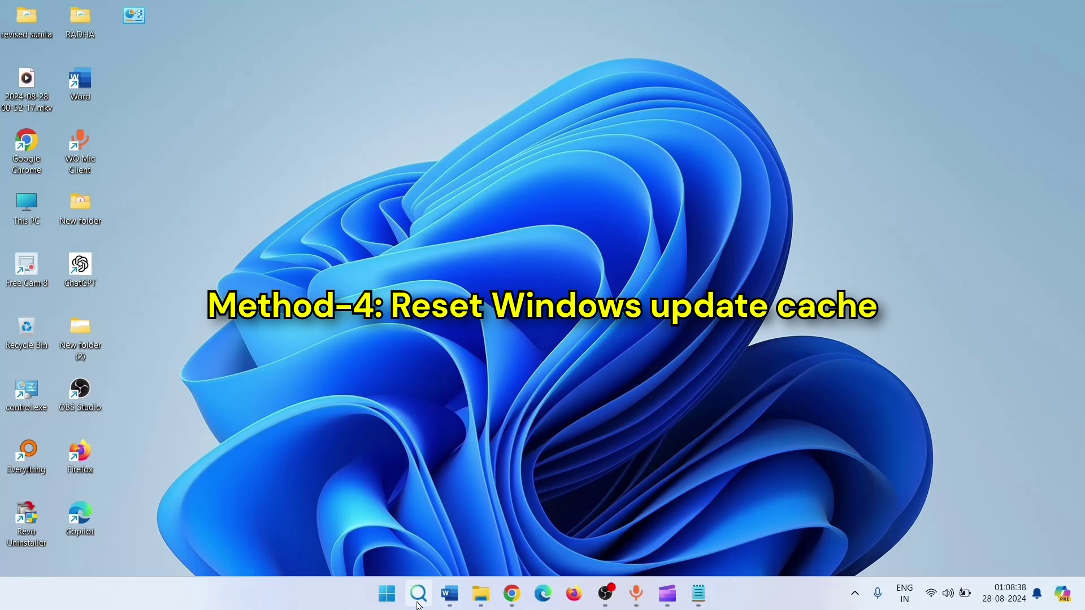
# Search for cmd and open Command Prompt as administrator.
pyautogui.click(418, 594)
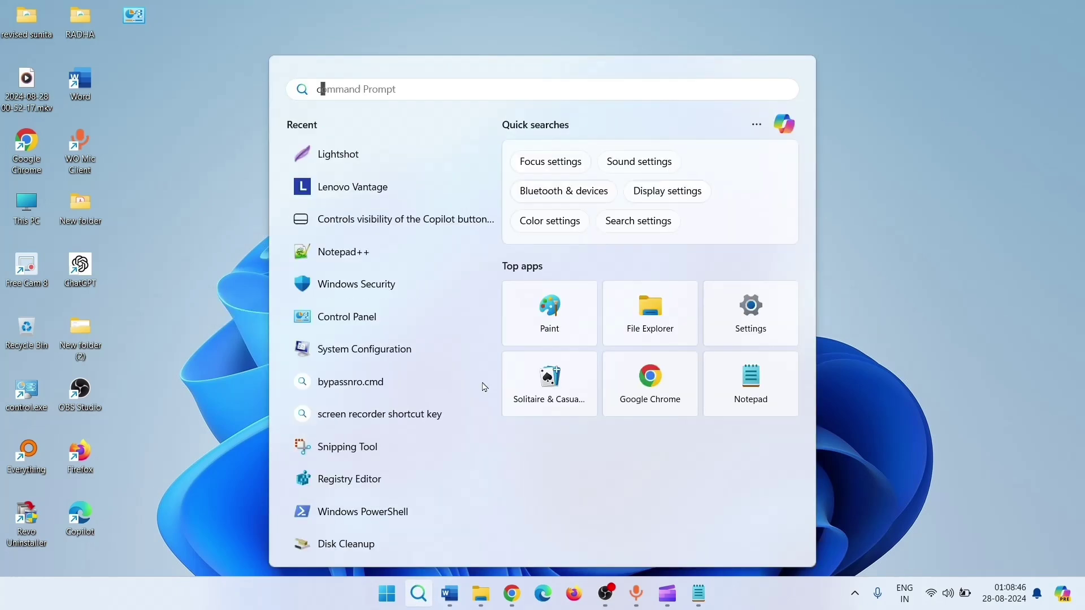
pyautogui.write('cmd')
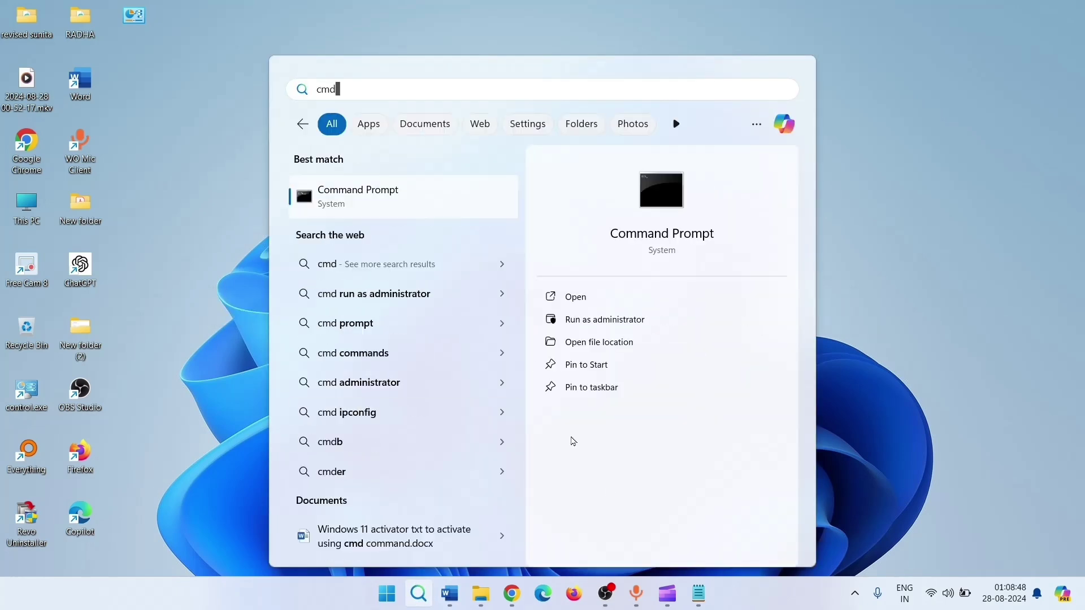
pyautogui.click(596, 321)
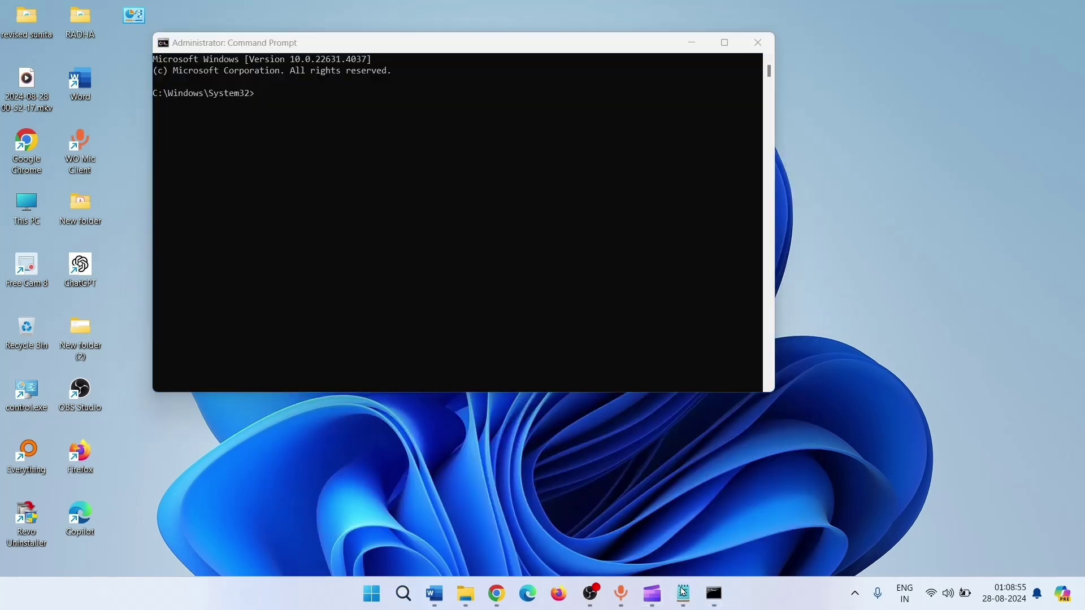
# Copy the command "net stop bits" from the notes and paste it at the administrator Command Prompt.
pyautogui.click(688, 604)
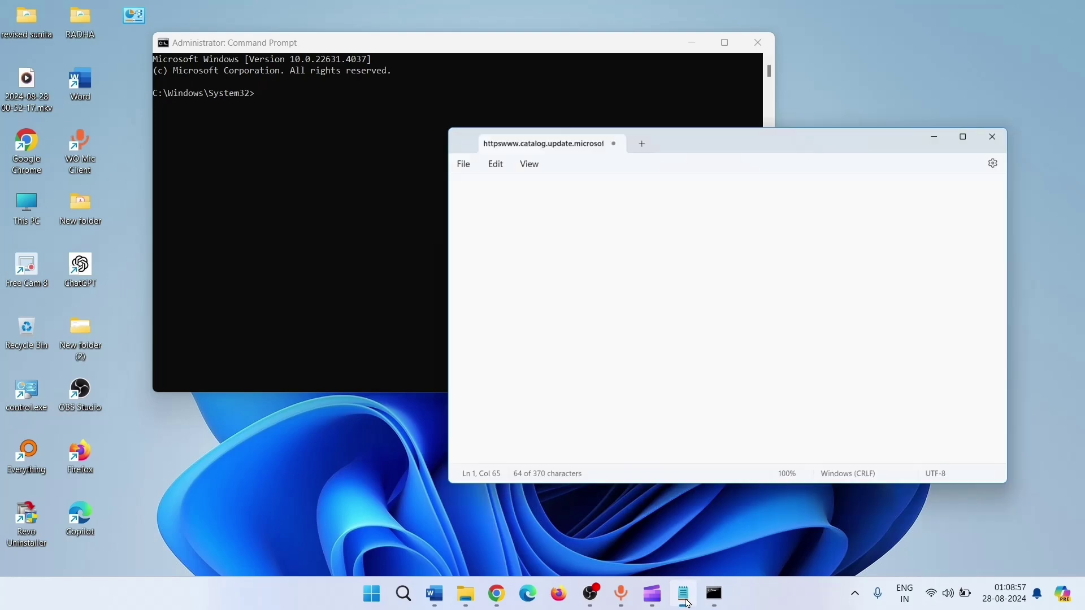
pyautogui.click(609, 199)
pyautogui.moveTo(447, 199); pyautogui.dragTo(576, 266)
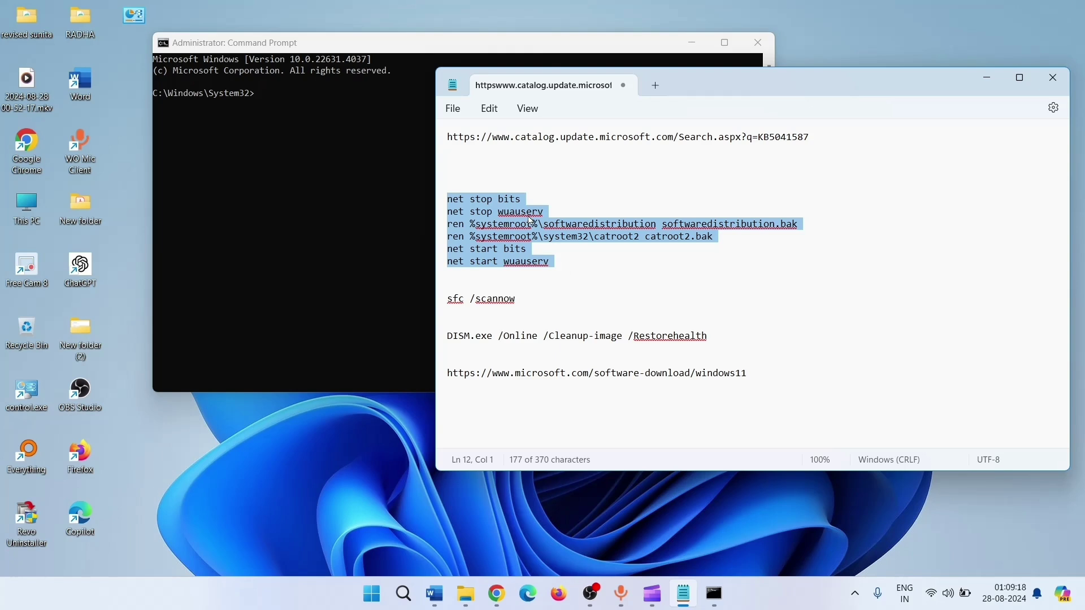
pyautogui.moveTo(529, 202); pyautogui.dragTo(446, 201)
pyautogui.rightClick(469, 206)
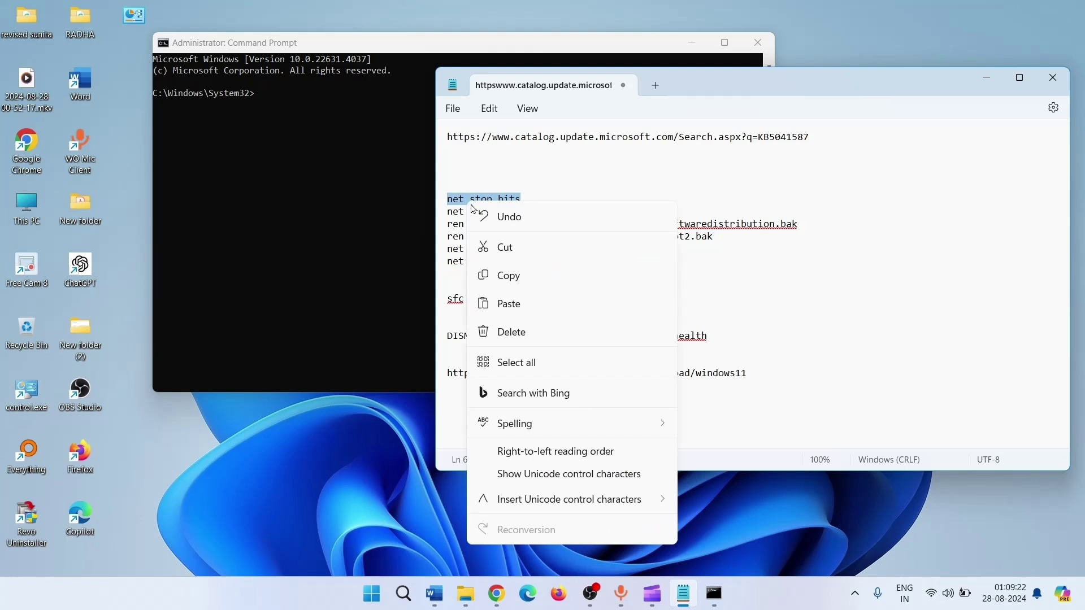
pyautogui.click(510, 275)
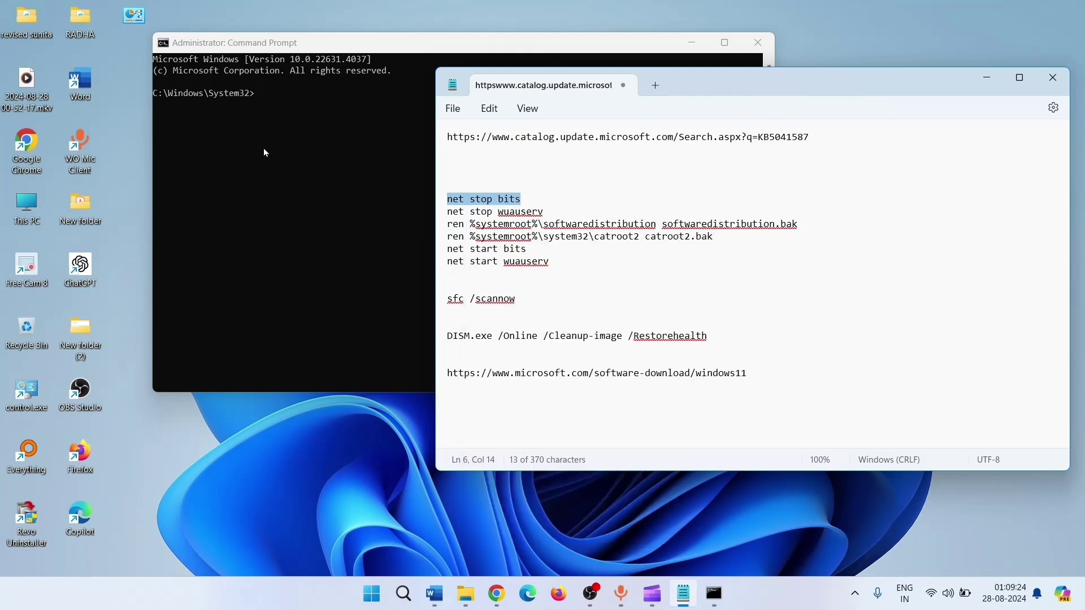
pyautogui.click(263, 99)
pyautogui.rightClick(261, 94)
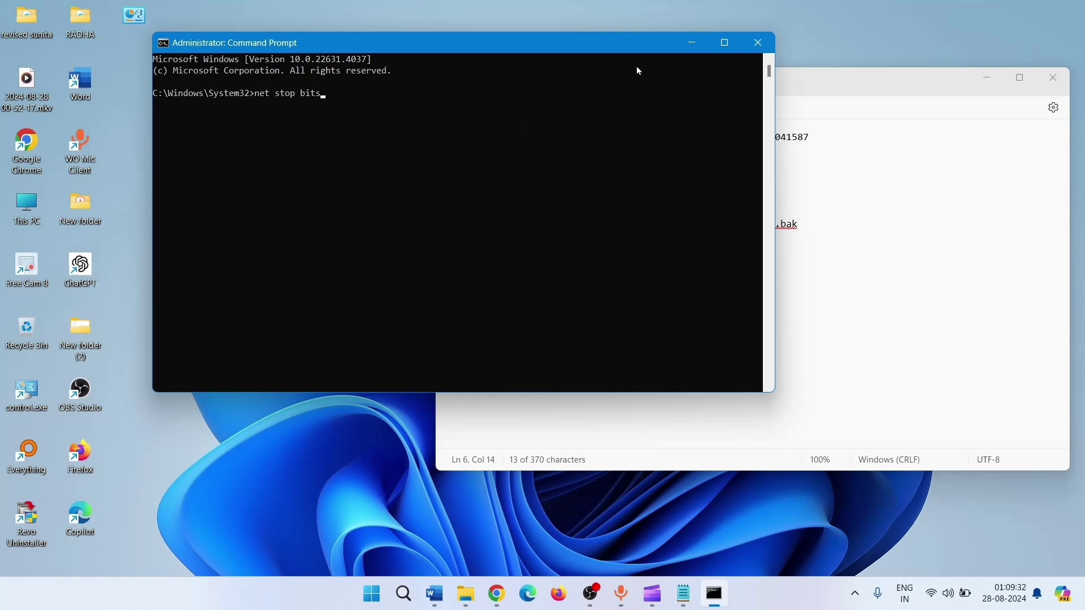
# Review the remaining update cache reset commands in the notes line by line, from "net stop wuauserv" to "net start wuauserv".
pyautogui.click(694, 43)
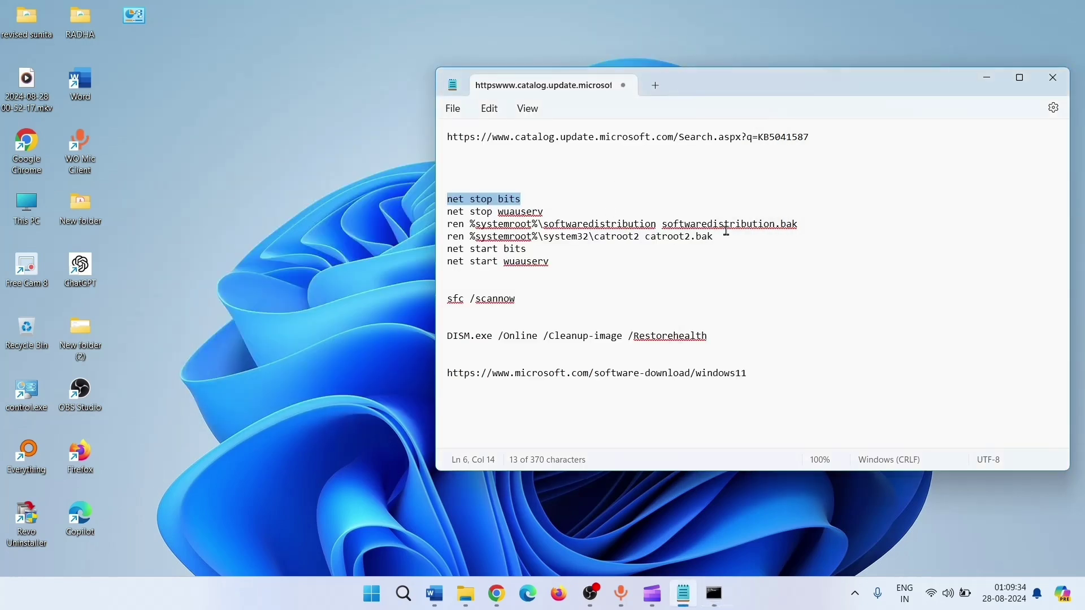
pyautogui.moveTo(546, 212); pyautogui.dragTo(443, 217)
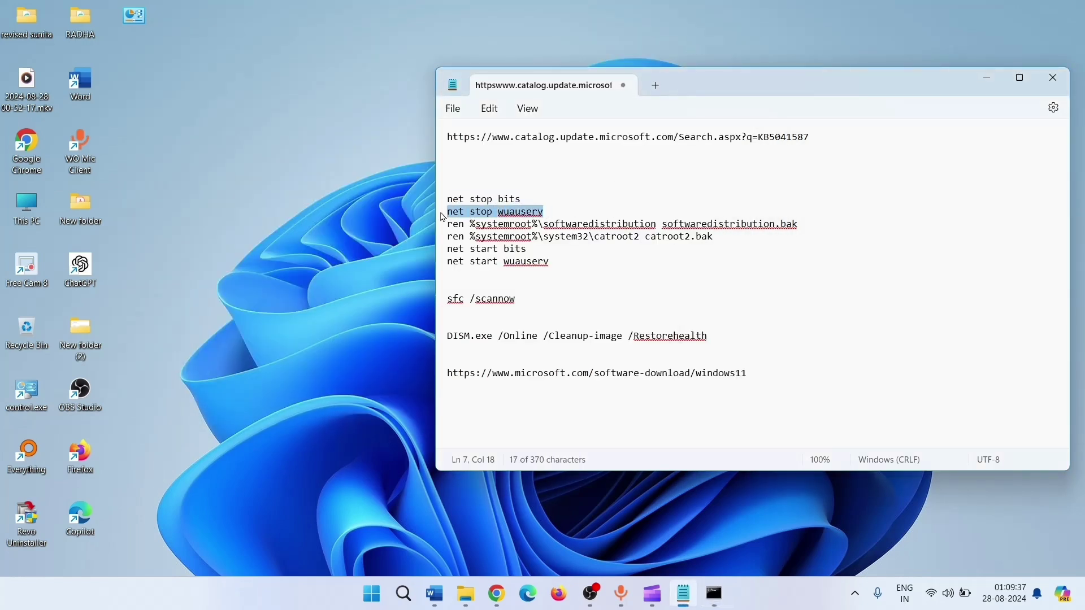
pyautogui.click(801, 224)
pyautogui.moveTo(763, 222); pyautogui.dragTo(444, 225)
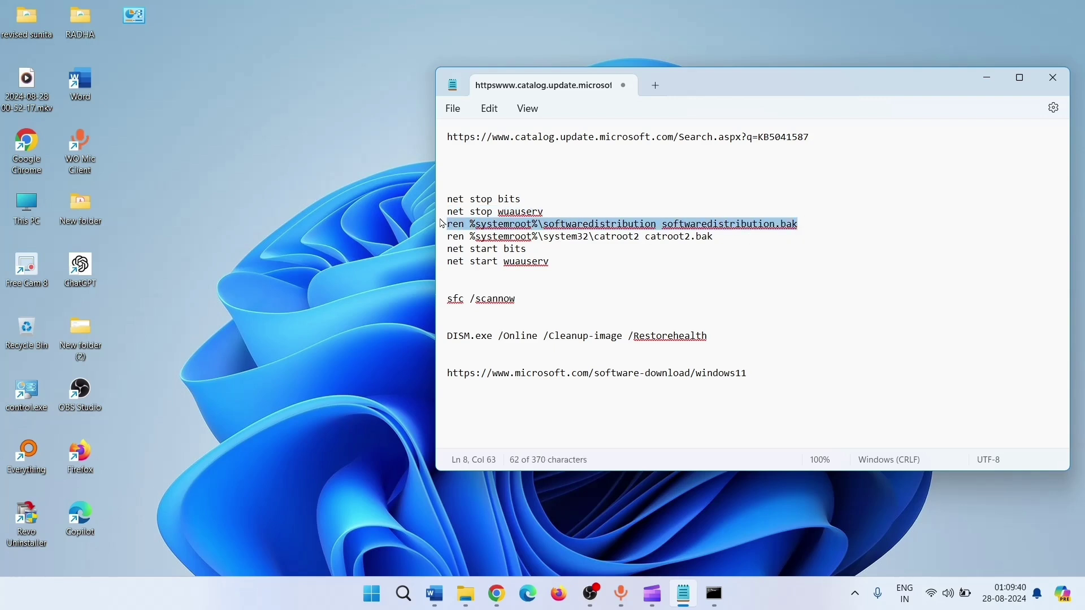
pyautogui.moveTo(718, 242); pyautogui.dragTo(445, 243)
pyautogui.moveTo(533, 252); pyautogui.dragTo(445, 251)
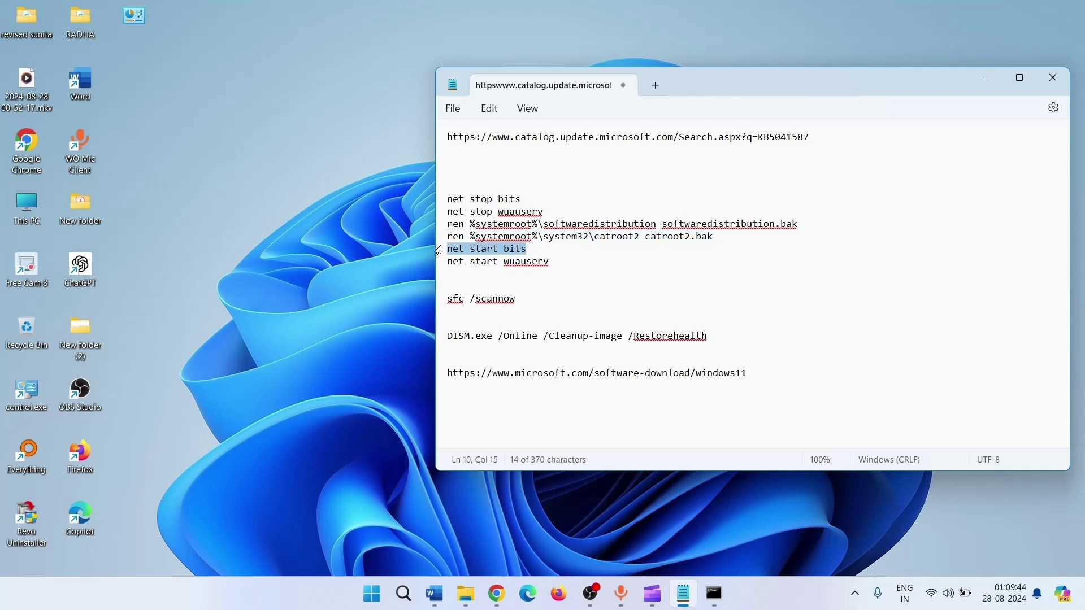
pyautogui.moveTo(558, 261); pyautogui.dragTo(445, 250)
pyautogui.rightClick(532, 262)
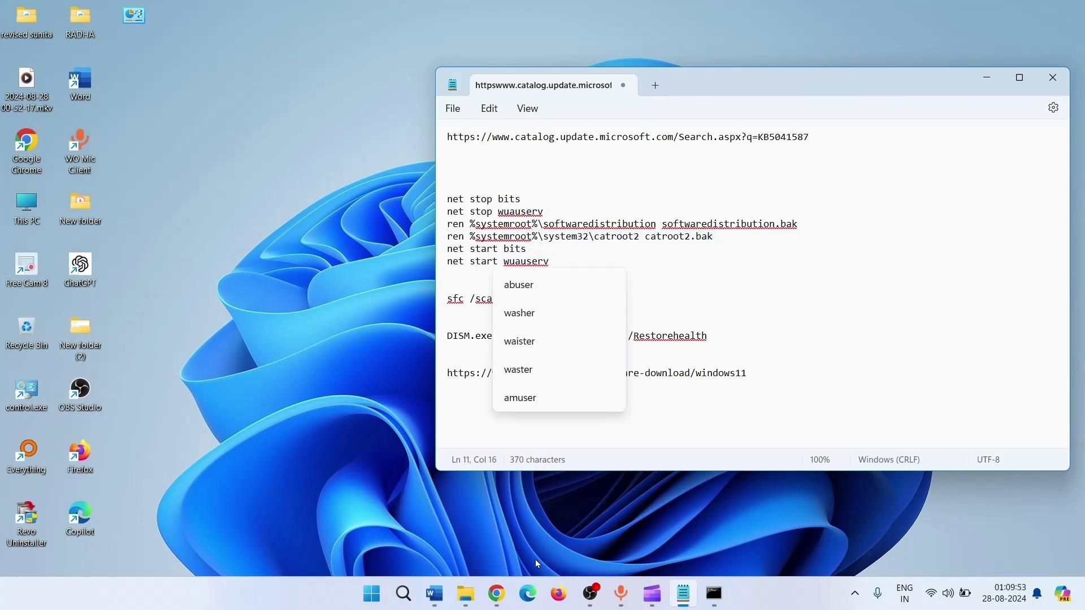
# Dismiss the spelling suggestions in the notes and close the Windows Update restart notification.
pyautogui.click(703, 419)
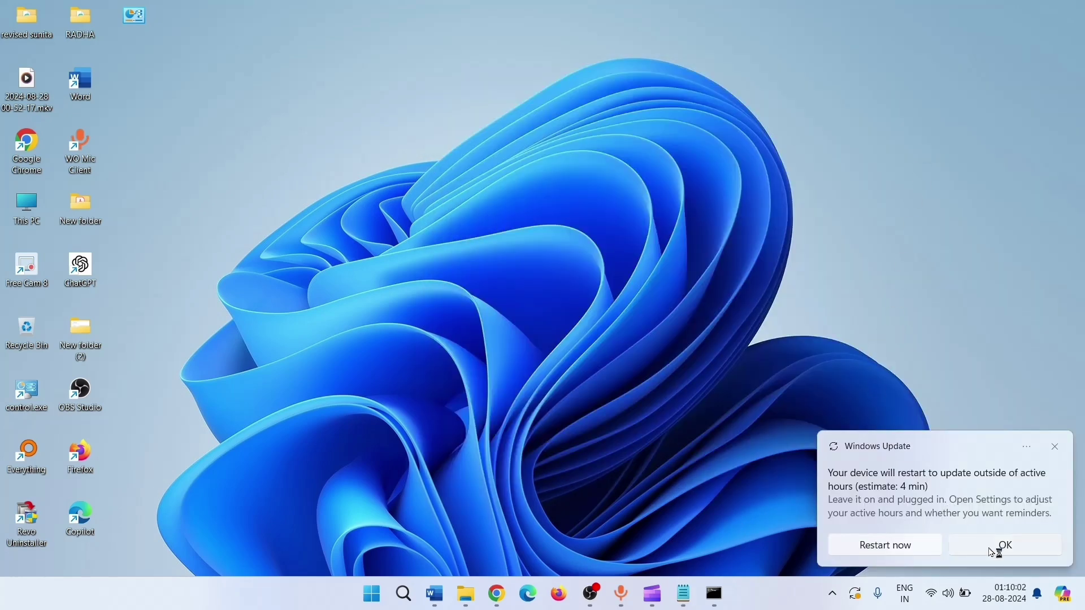
pyautogui.click(1055, 447)
pyautogui.moveTo(501, 582)
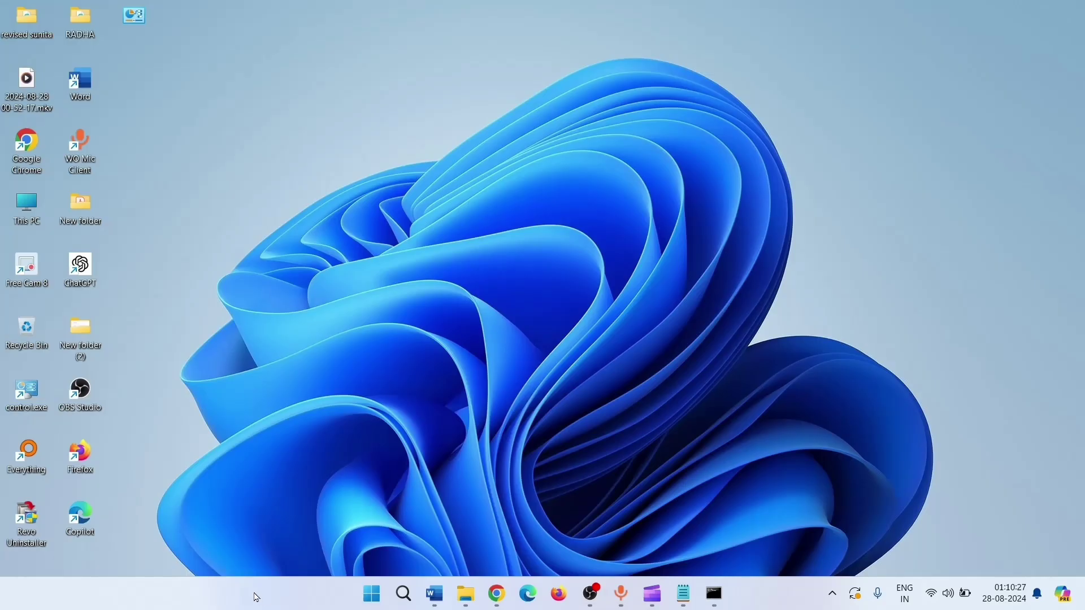
# Open the list of installed apps in the Windows settings.
pyautogui.click(371, 594)
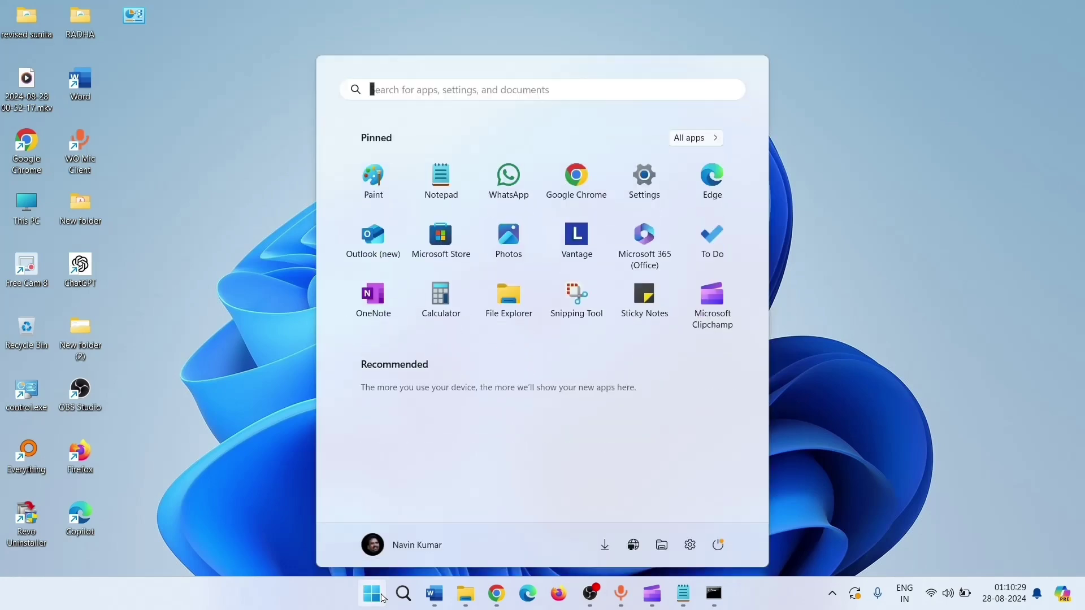
pyautogui.click(643, 177)
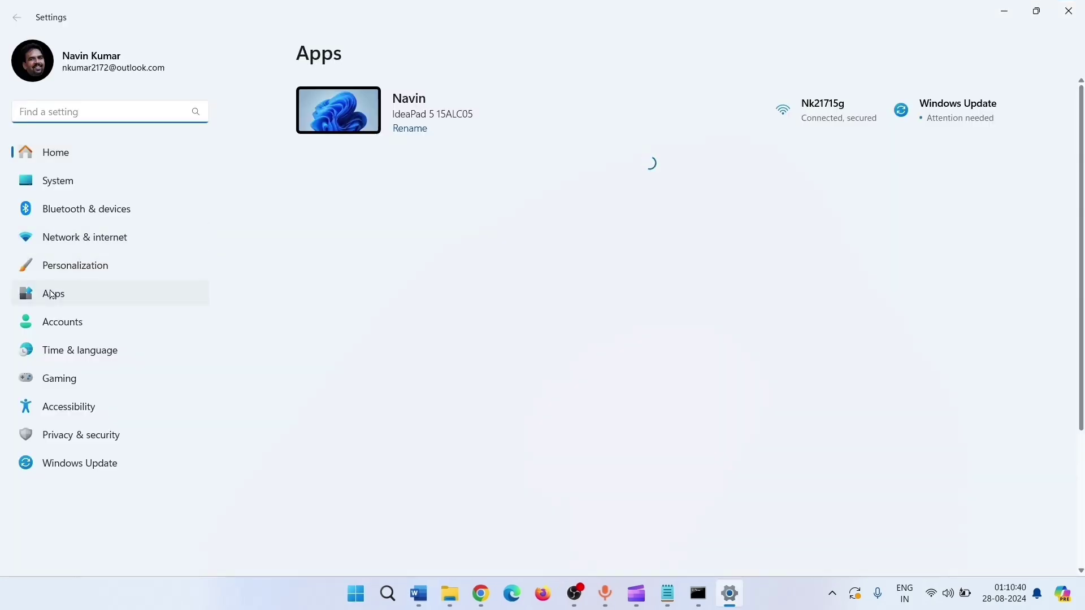
pyautogui.click(52, 295)
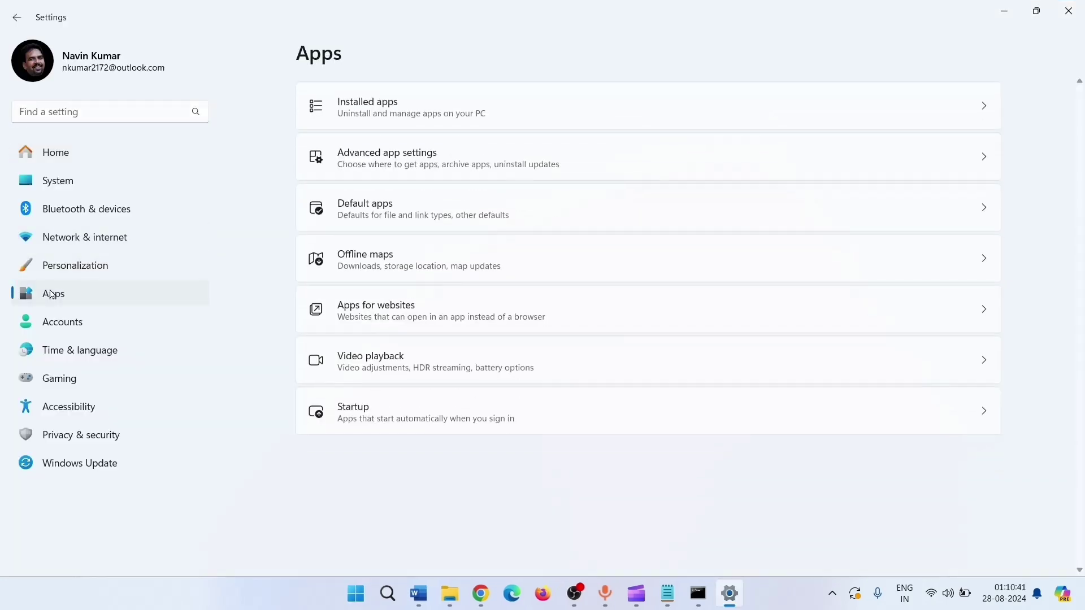
pyautogui.click(389, 107)
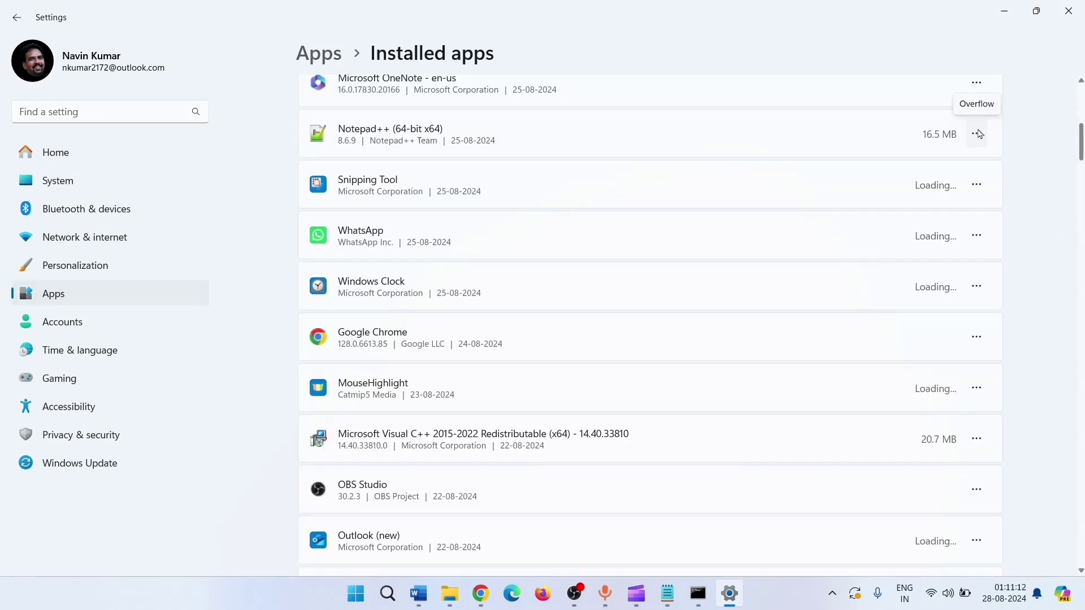
# Start the uninstaller for Notepad++ (64-bit x64) from the installed apps, cancel it and close the settings.
pyautogui.click(977, 134)
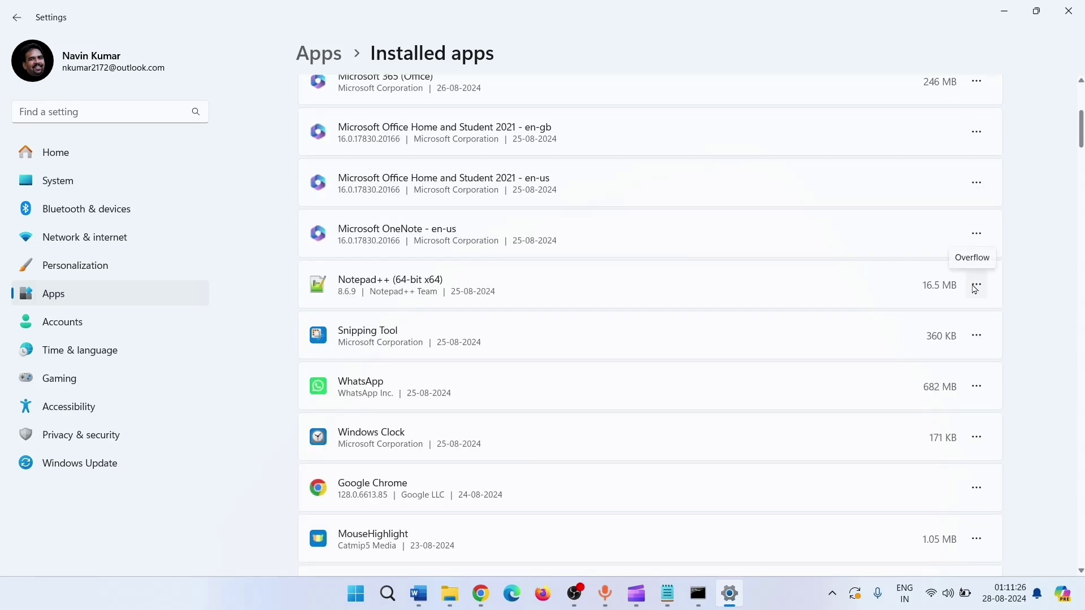
pyautogui.click(974, 288)
pyautogui.click(835, 339)
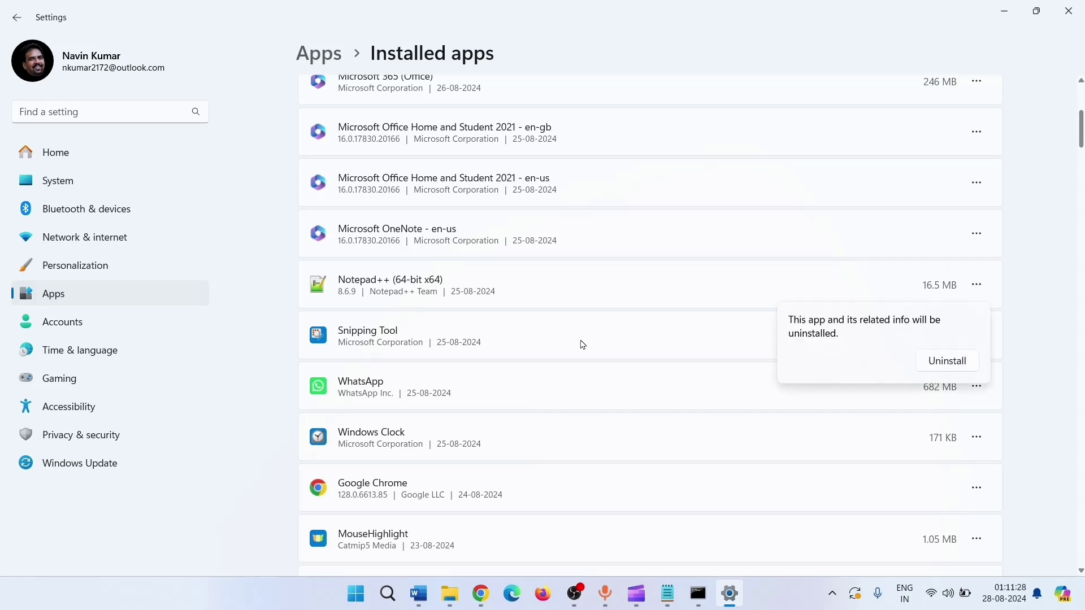
pyautogui.click(947, 365)
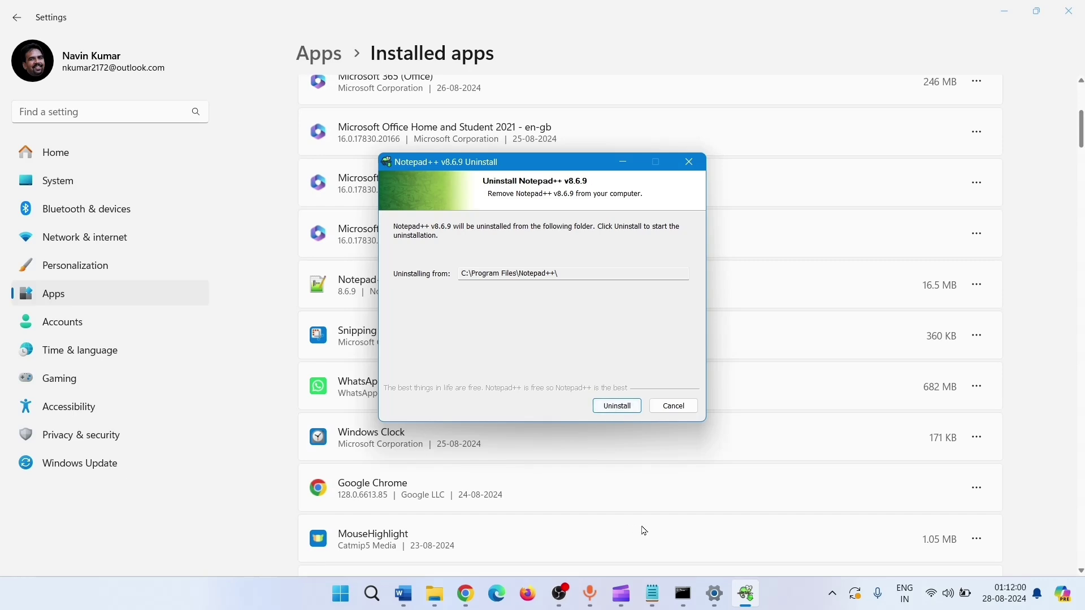
pyautogui.click(689, 162)
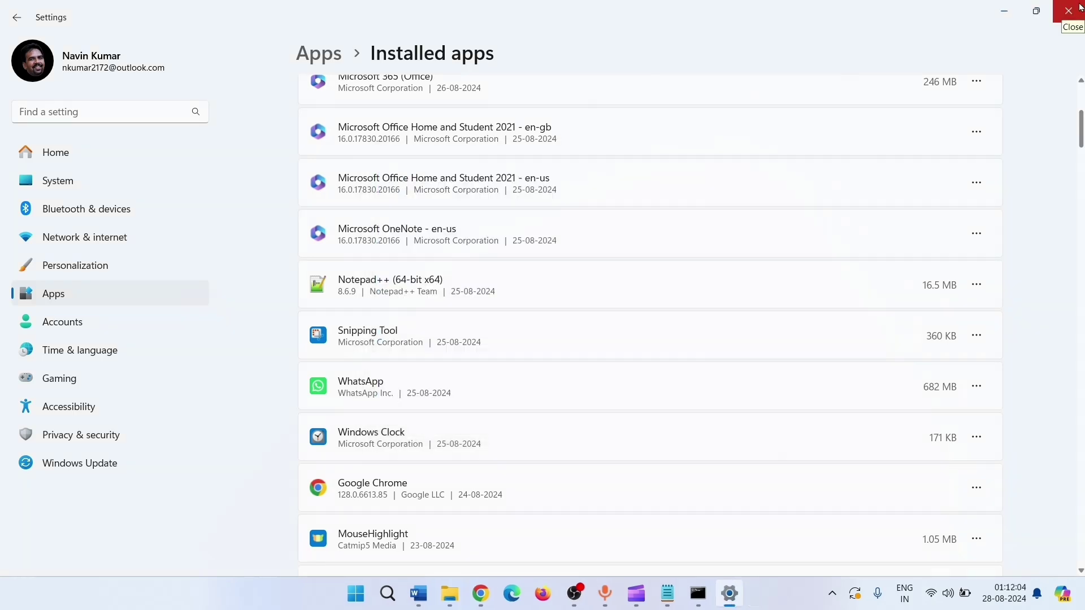
pyautogui.click(1068, 11)
# Check the status of the KB5041587 update on the Windows Update page of the settings, and close the settings.
pyautogui.click(371, 593)
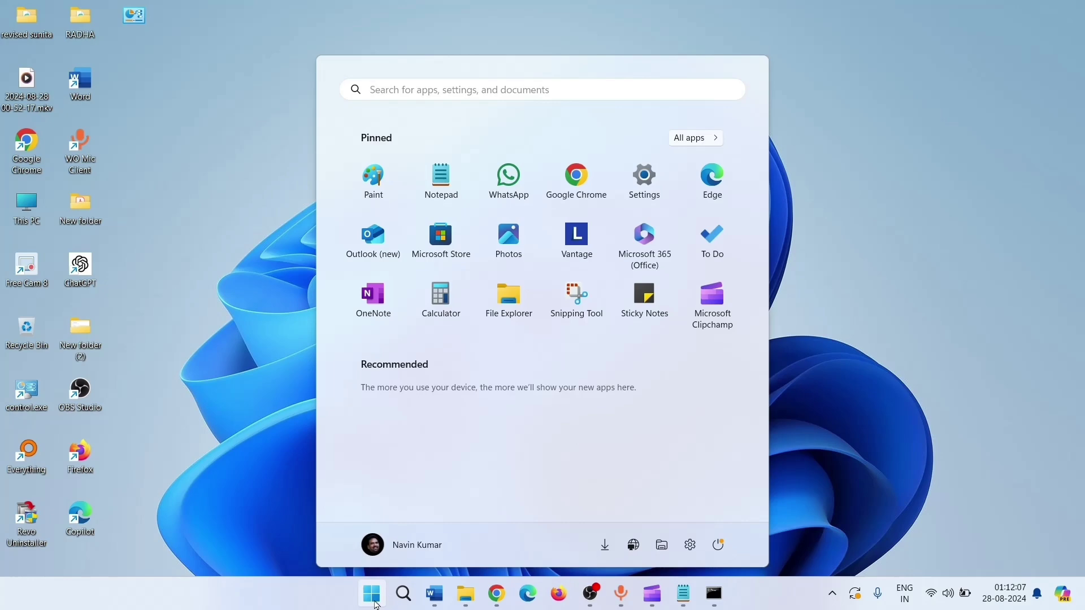
pyautogui.click(641, 193)
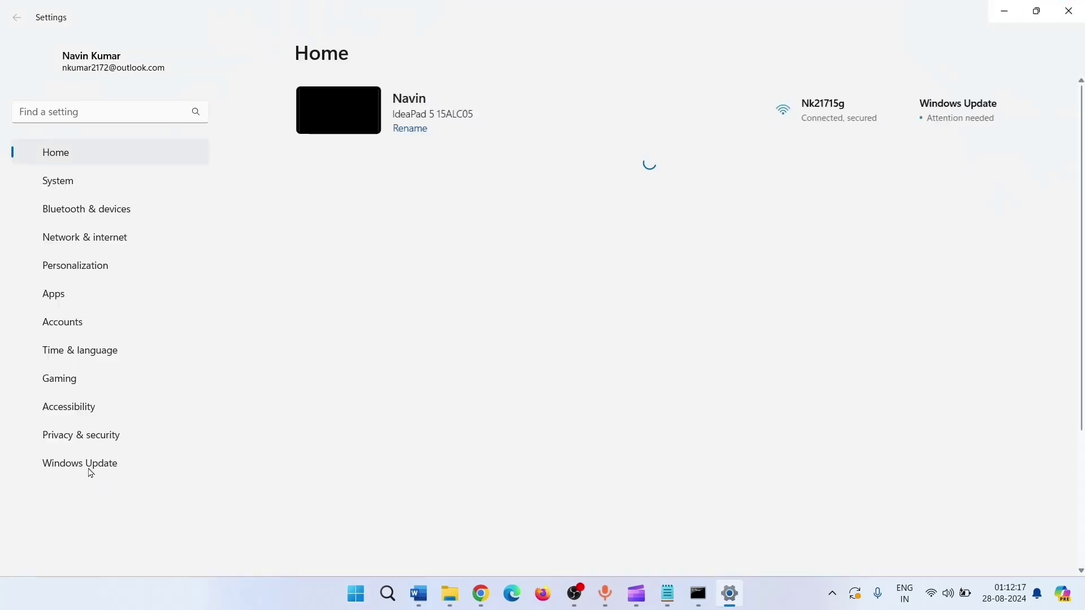
pyautogui.click(91, 471)
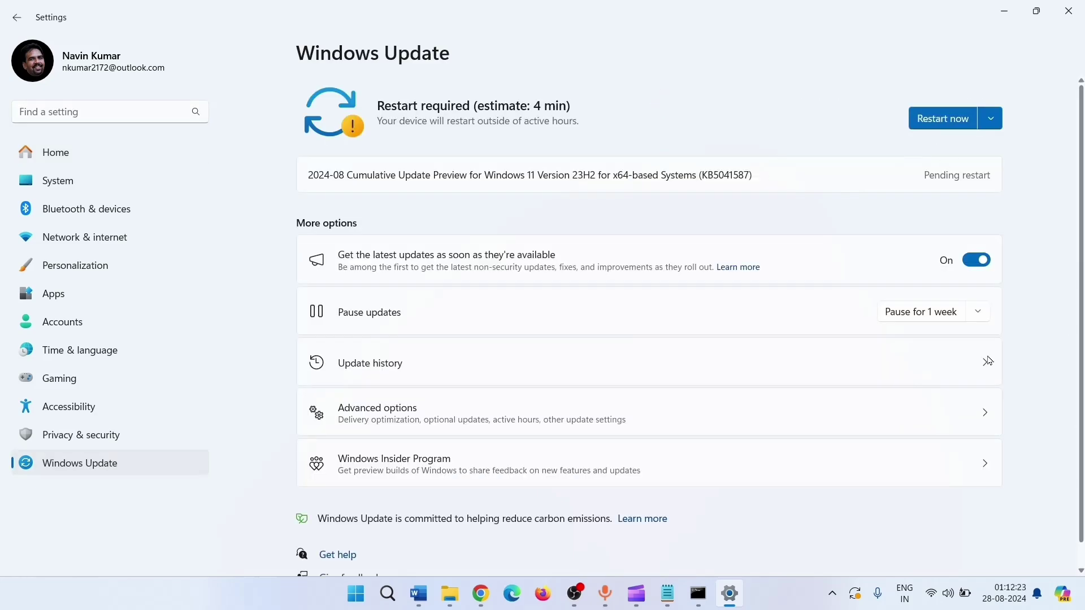
pyautogui.click(1068, 11)
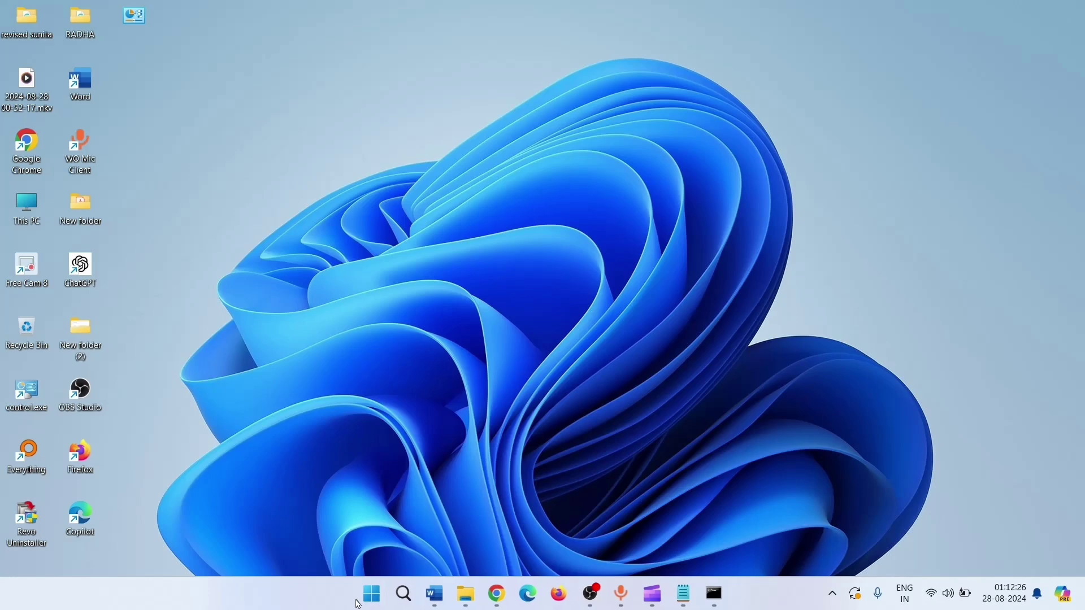
pyautogui.press('super')
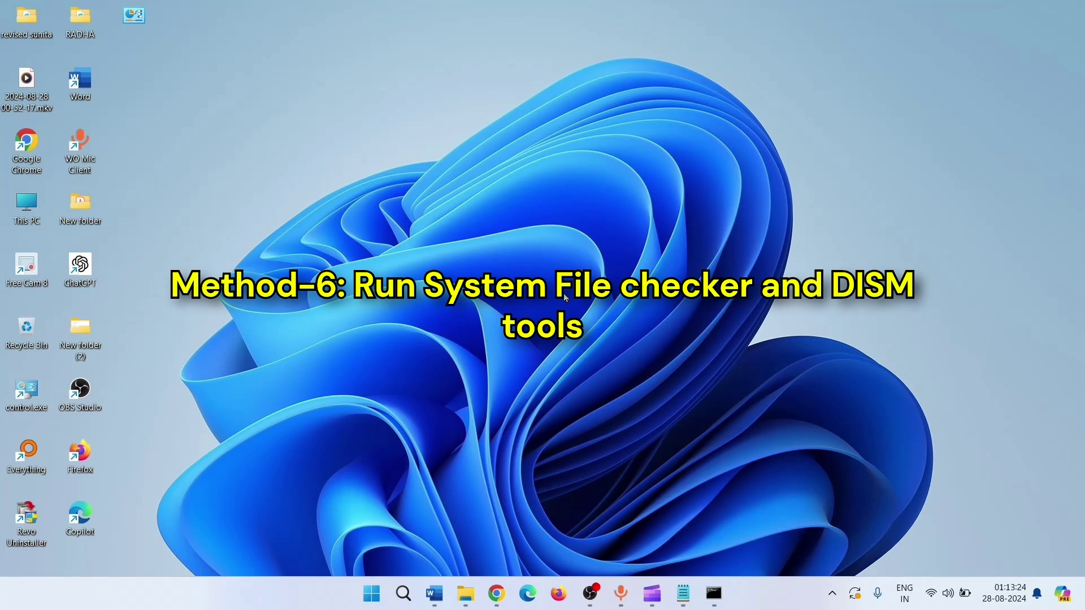
# Search for cmd and run Command Prompt as administrator.
pyautogui.click(403, 598)
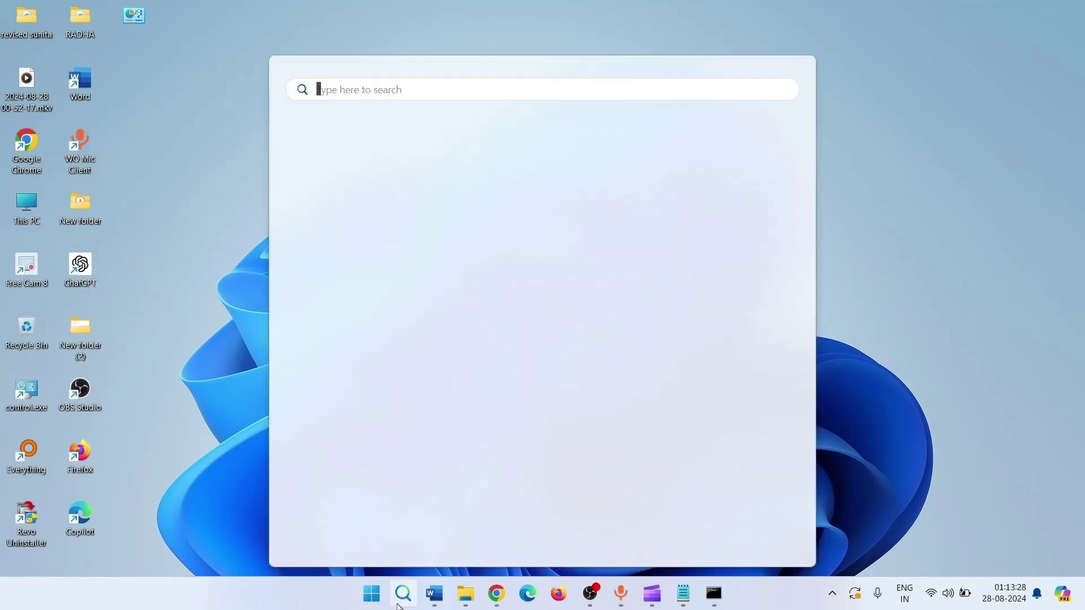
pyautogui.write('cmd')
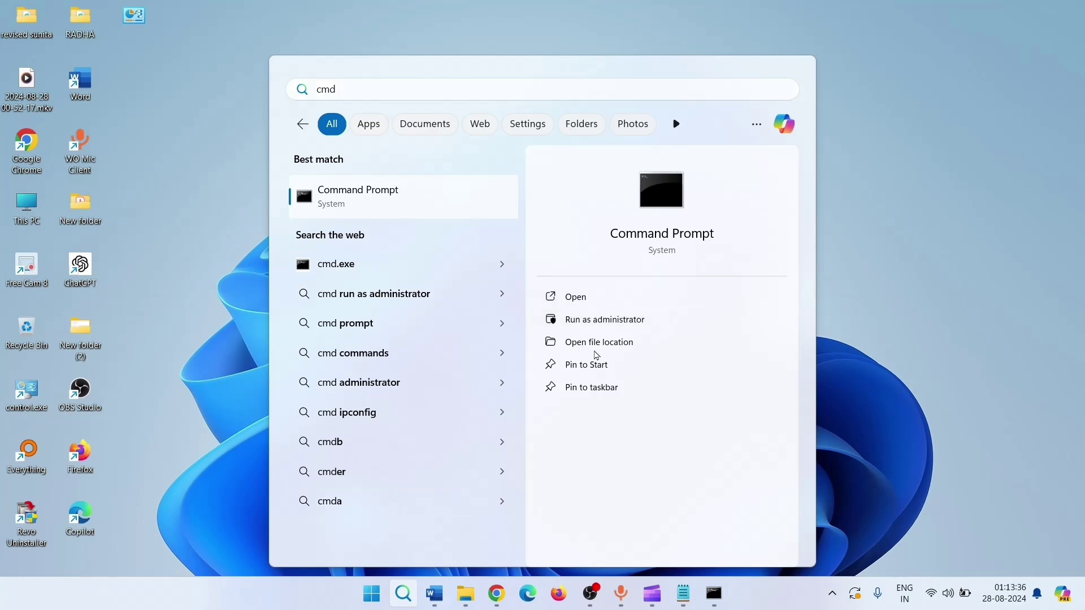
pyautogui.click(596, 326)
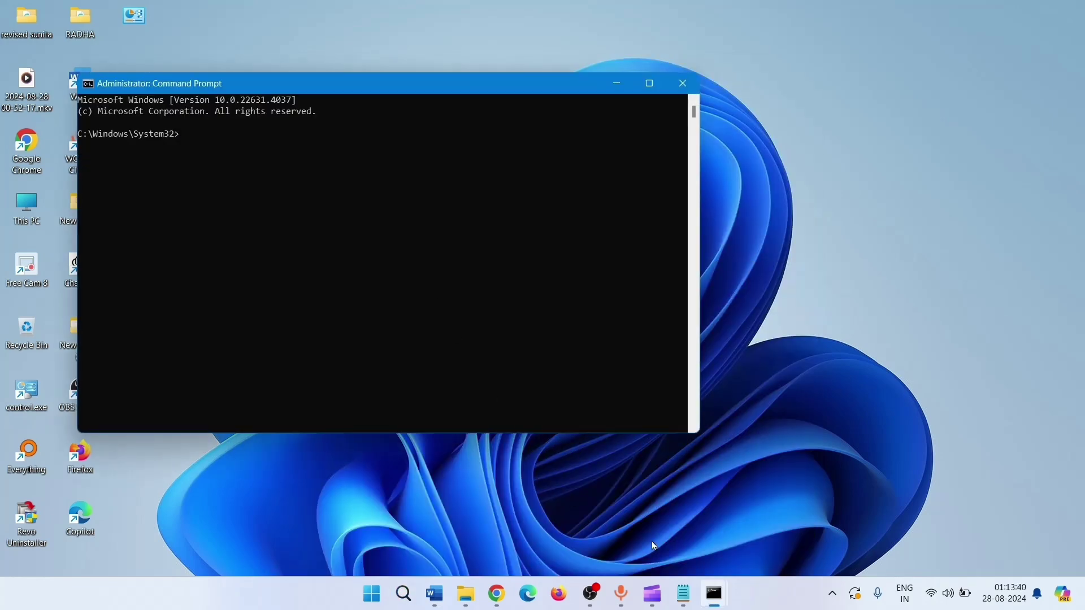
# Copy the command "sfc /scannow" from the notes and paste it at the administrator Command Prompt.
pyautogui.click(684, 593)
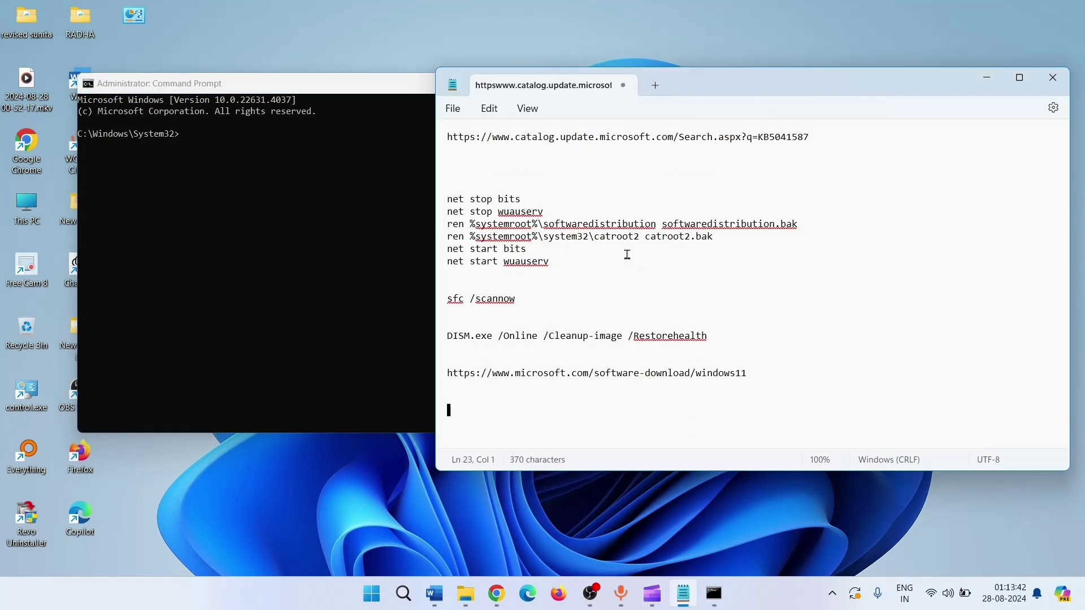
pyautogui.moveTo(532, 299); pyautogui.dragTo(446, 303)
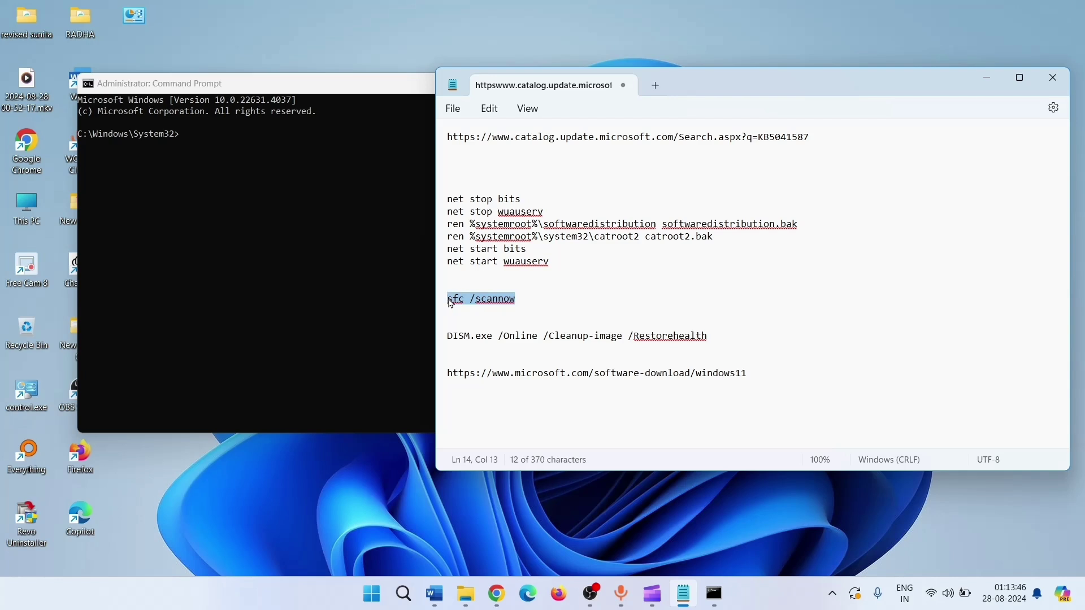
pyautogui.rightClick(450, 303)
pyautogui.click(521, 78)
pyautogui.click(192, 130)
pyautogui.rightClick(192, 130)
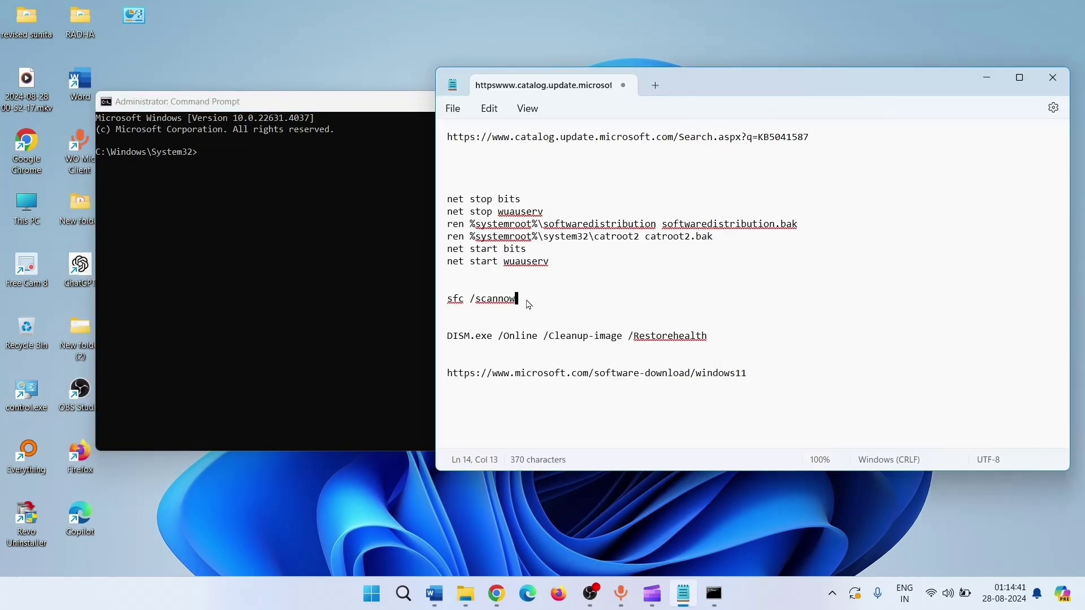
# Try to copy the DISM Restorehealth command from the notes to the administrator Command Prompt.
pyautogui.moveTo(516, 300); pyautogui.dragTo(446, 303)
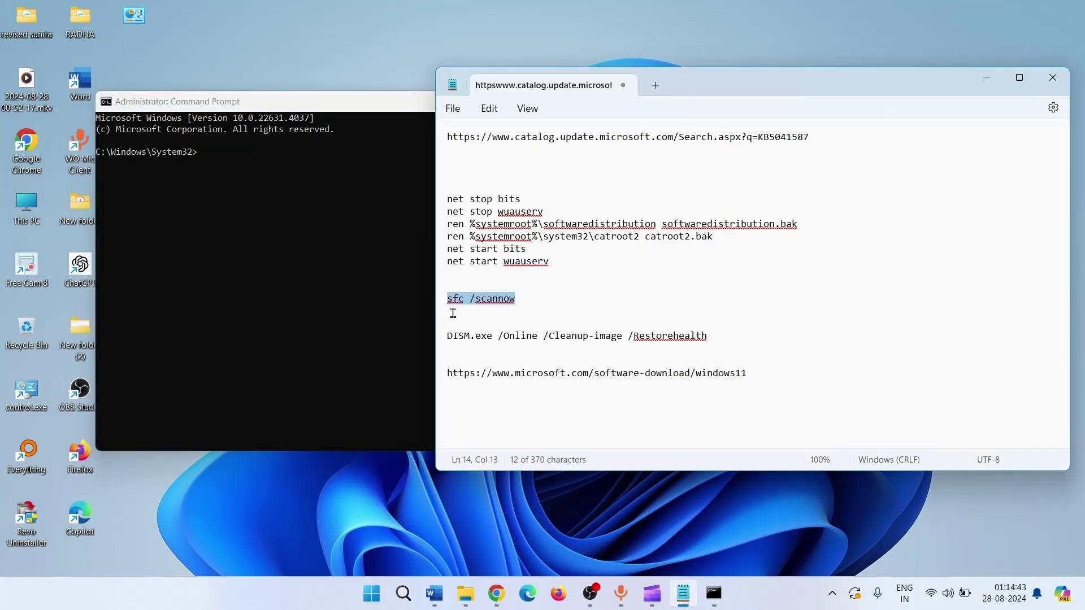
pyautogui.click(537, 301)
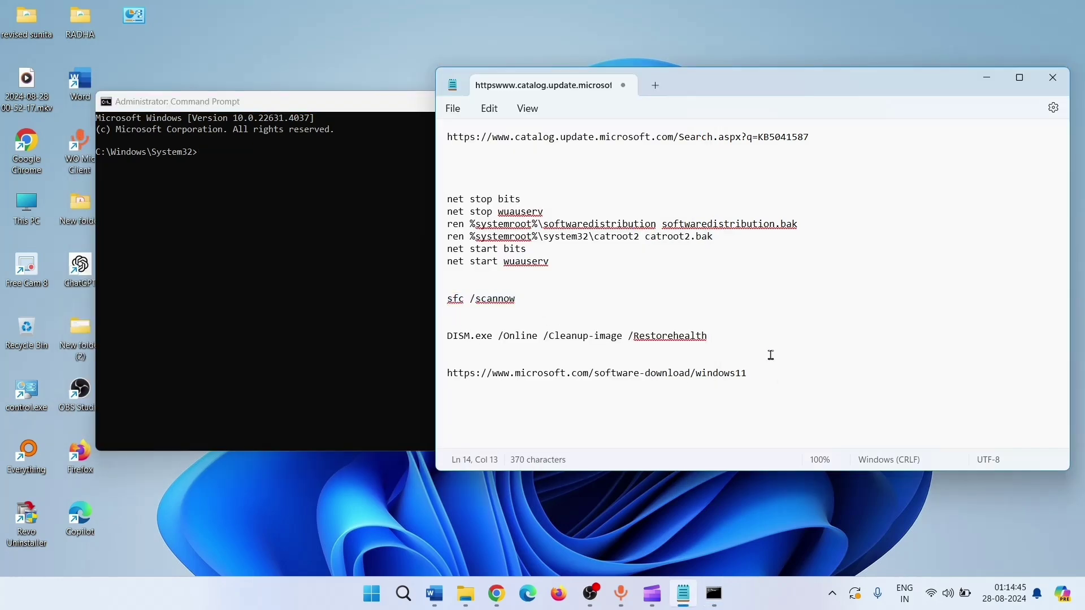
pyautogui.moveTo(737, 337); pyautogui.dragTo(444, 338)
pyautogui.rightClick(474, 342)
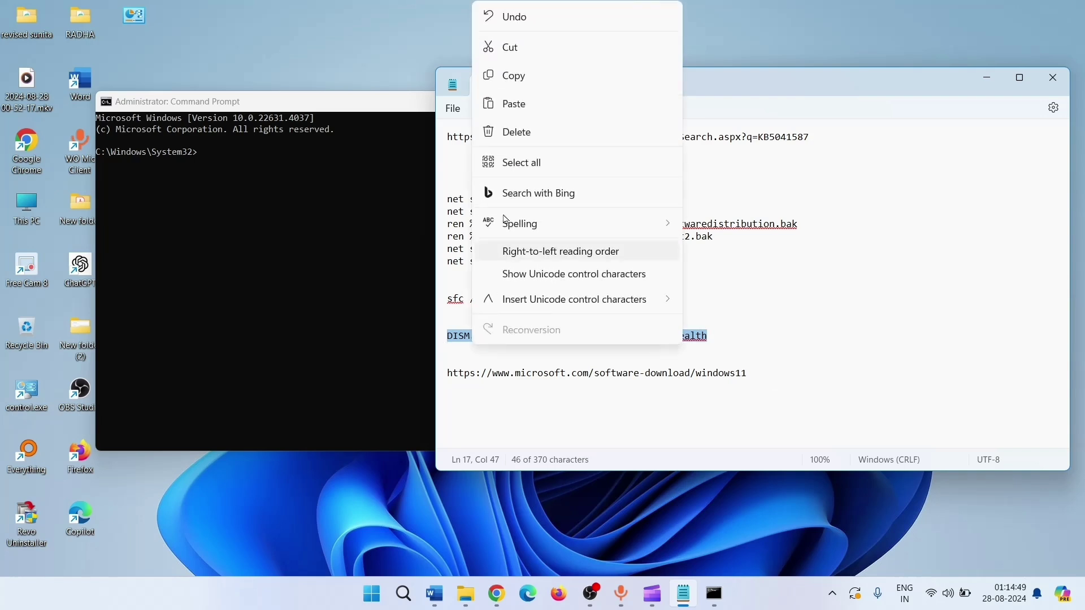
pyautogui.click(516, 75)
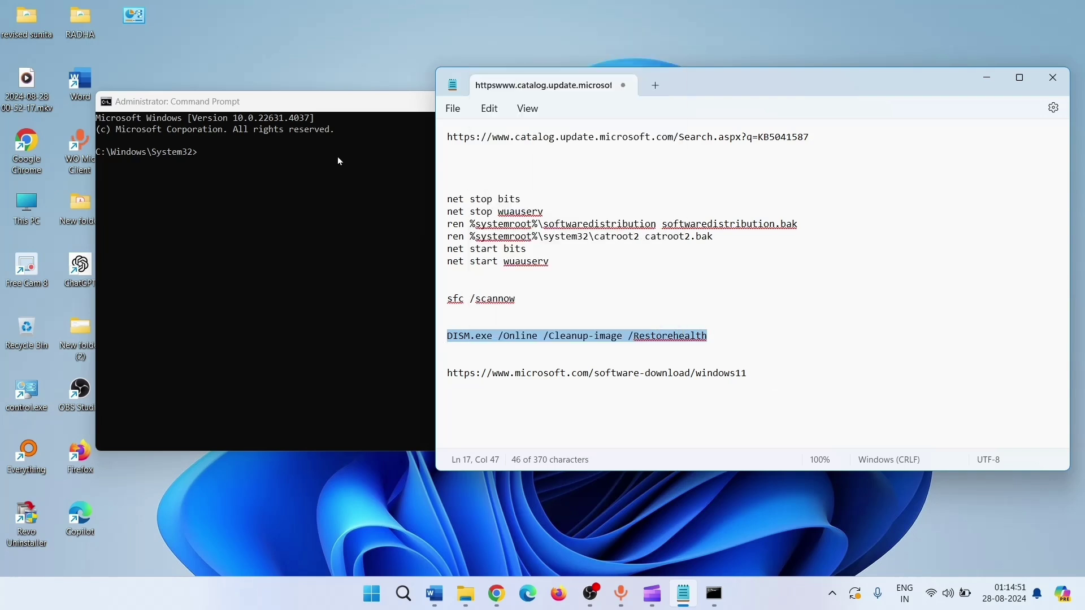
pyautogui.click(239, 165)
pyautogui.click(224, 149)
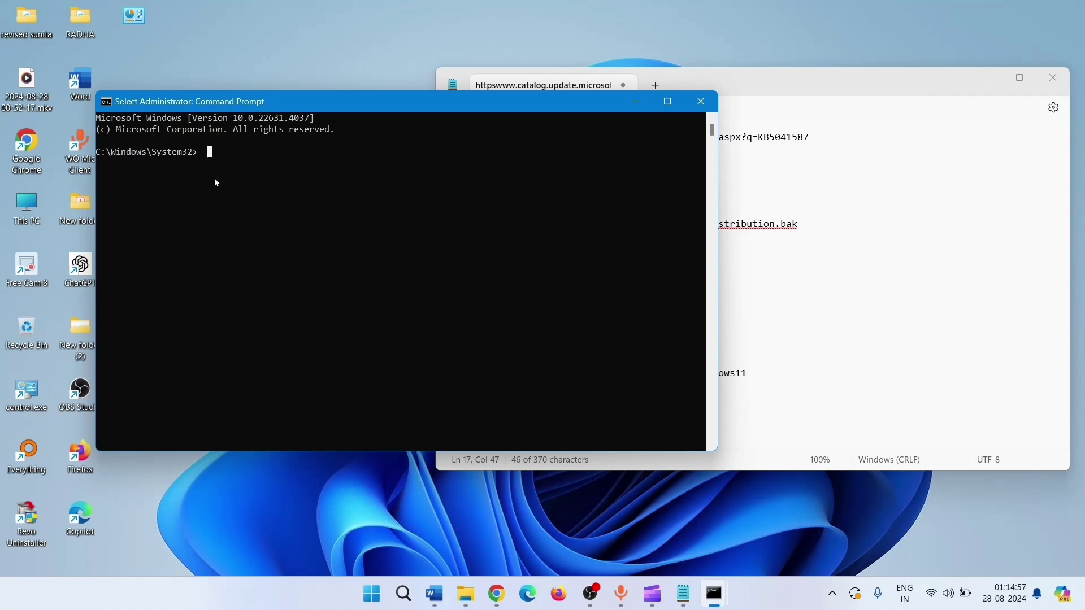
pyautogui.press('Escape')
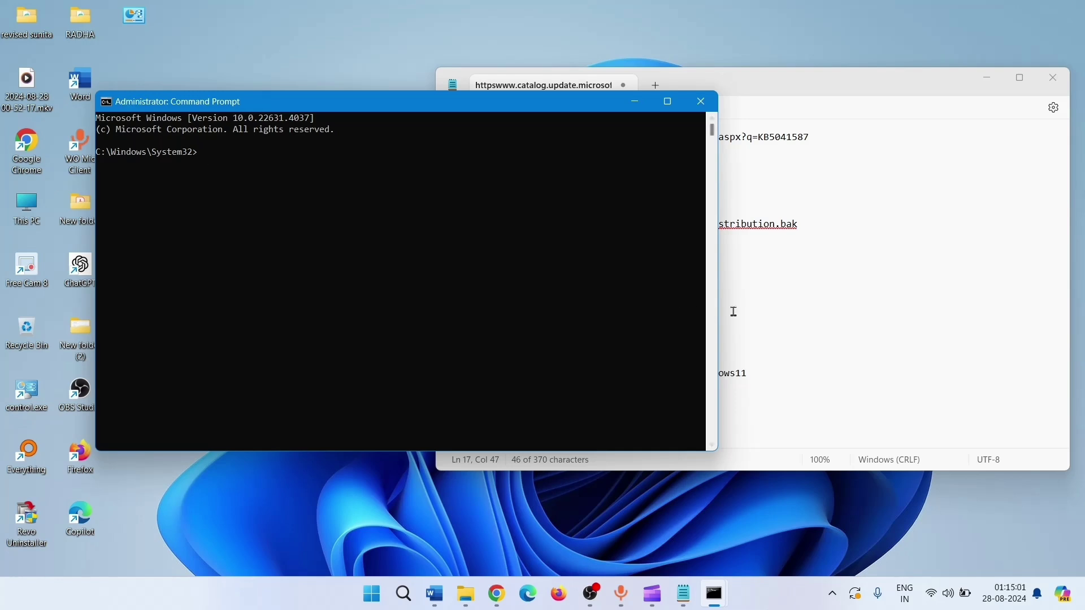
# Copy "DISM.exe /Online /Cleanup-image /Restorehealth" from the notes and paste it at the administrator Command Prompt.
pyautogui.click(818, 324)
pyautogui.moveTo(721, 337); pyautogui.dragTo(448, 336)
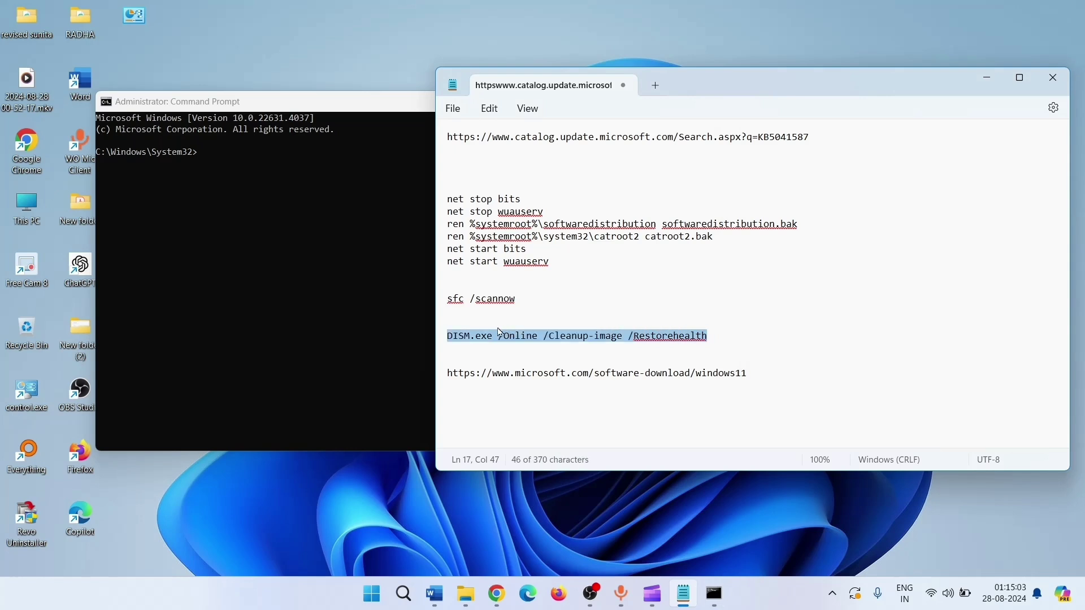
pyautogui.rightClick(463, 342)
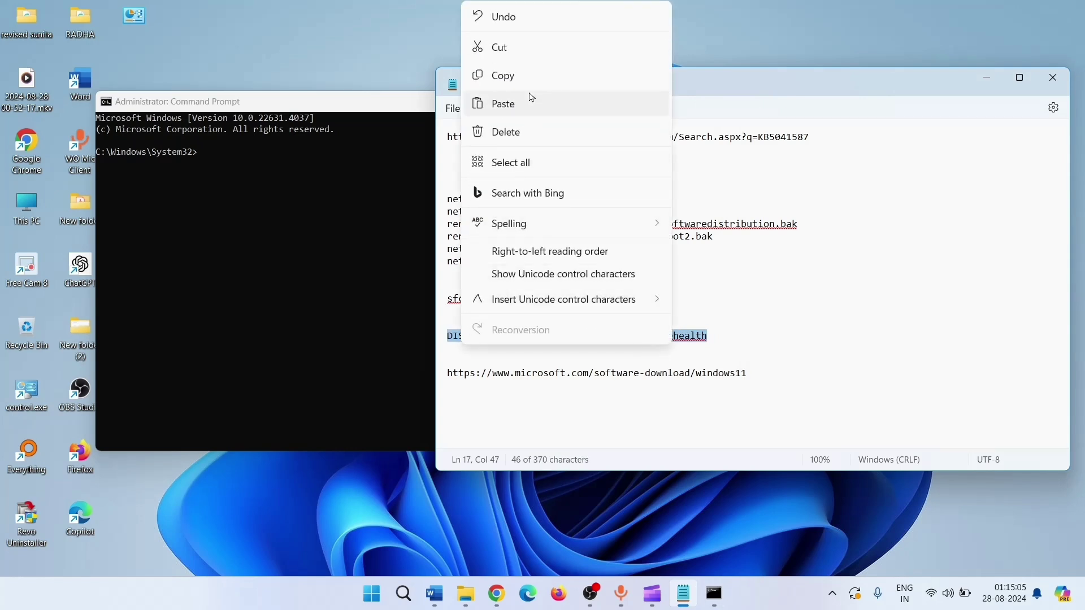
pyautogui.click(526, 84)
pyautogui.click(198, 157)
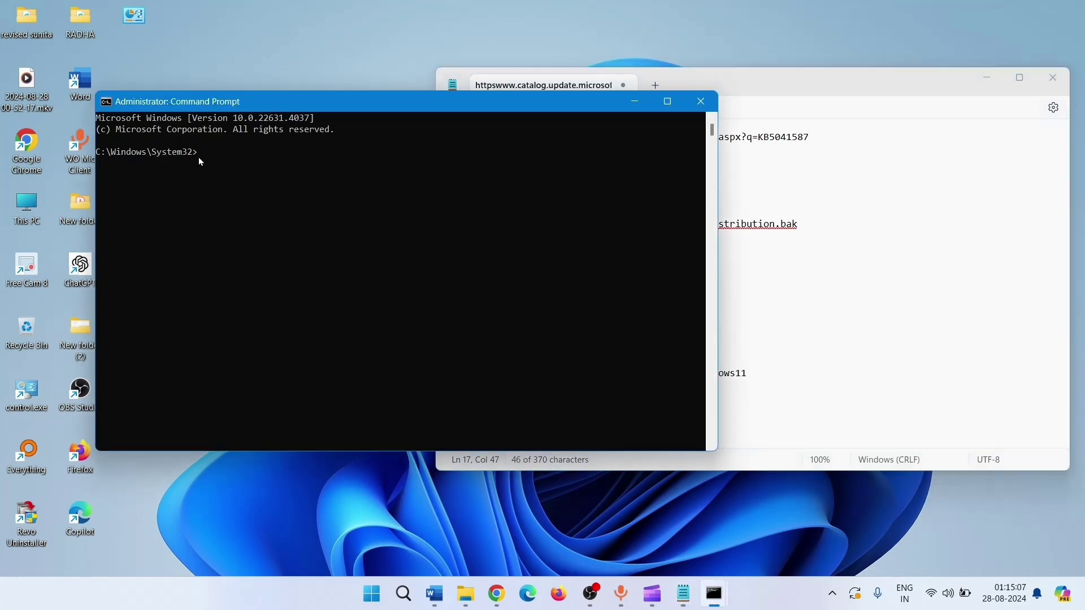
pyautogui.rightClick(200, 156)
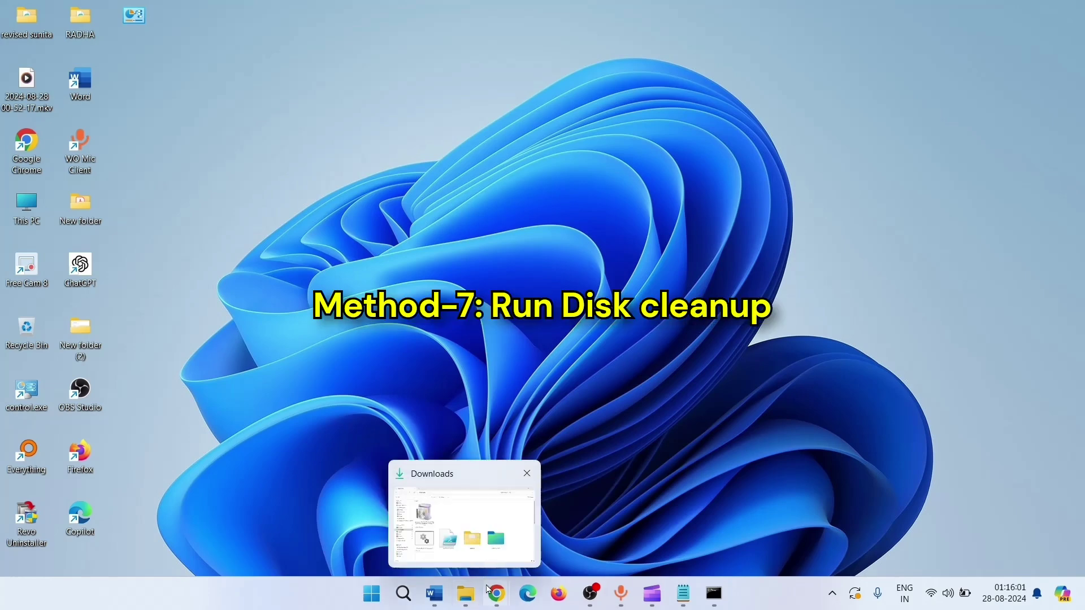
# Check the download size of the Windows 11 Version 23H2 x64 update KB5041587 in the Microsoft Update Catalog.
pyautogui.moveTo(495, 595)
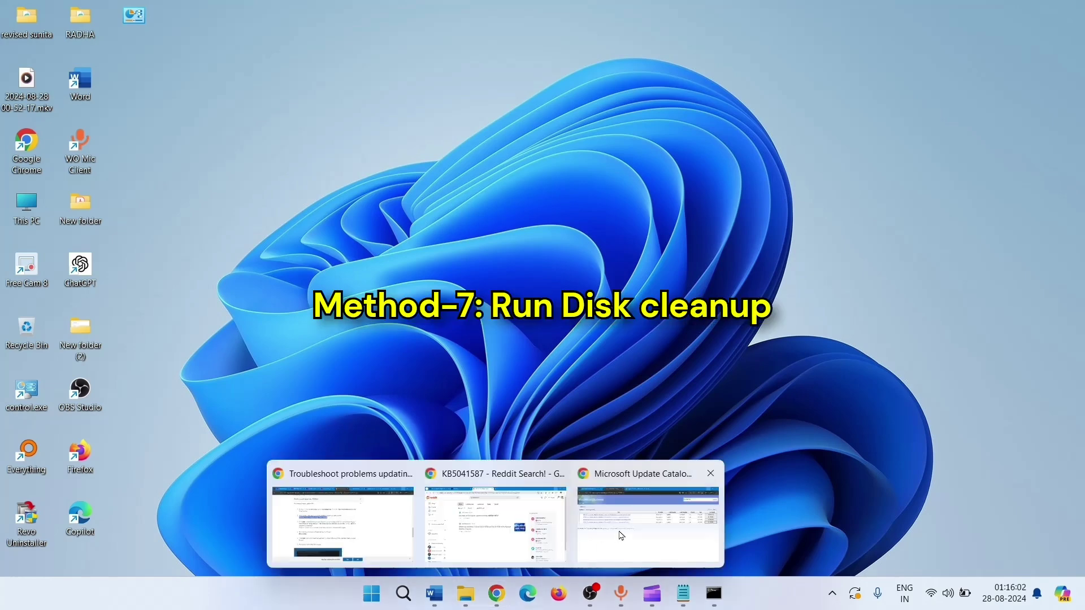
pyautogui.click(644, 513)
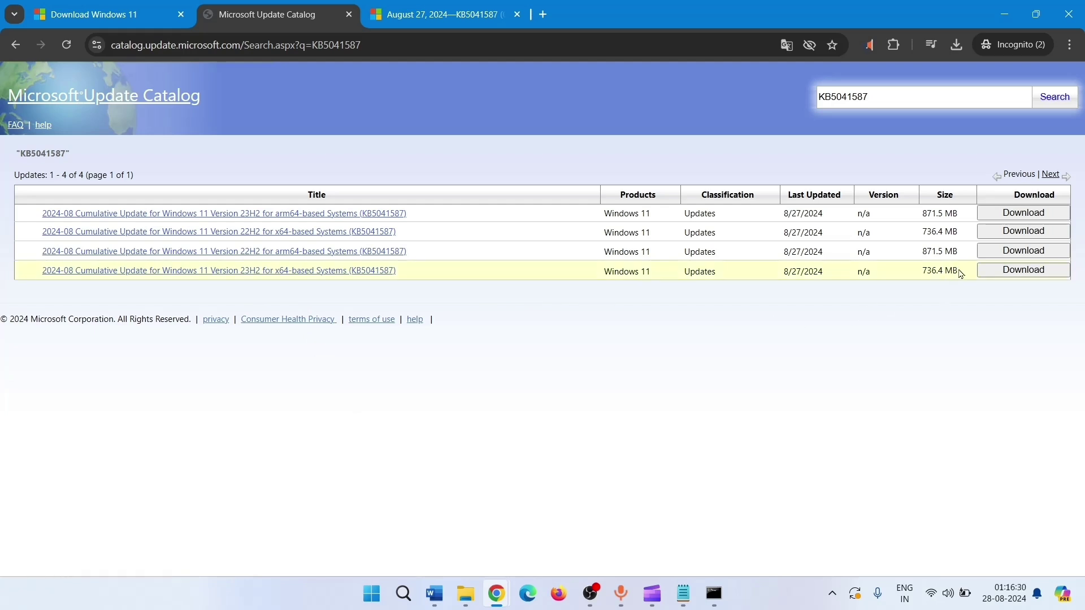
pyautogui.moveTo(961, 274); pyautogui.dragTo(916, 269)
pyautogui.click(926, 282)
# Check the free space on the Windows-SSD (C:) drive under This PC in File Explorer.
pyautogui.click(466, 594)
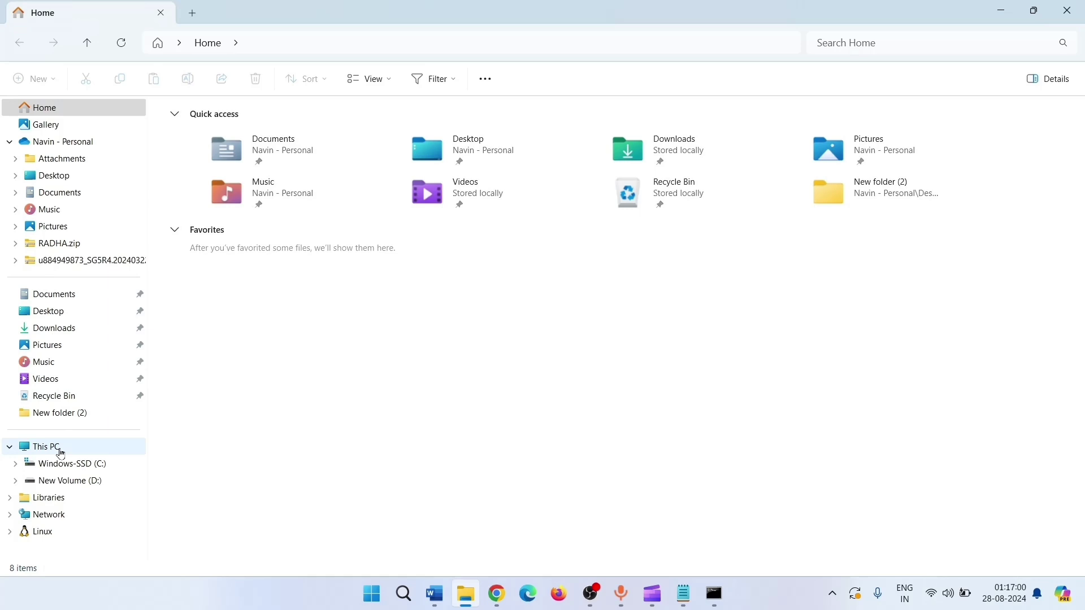
pyautogui.click(61, 449)
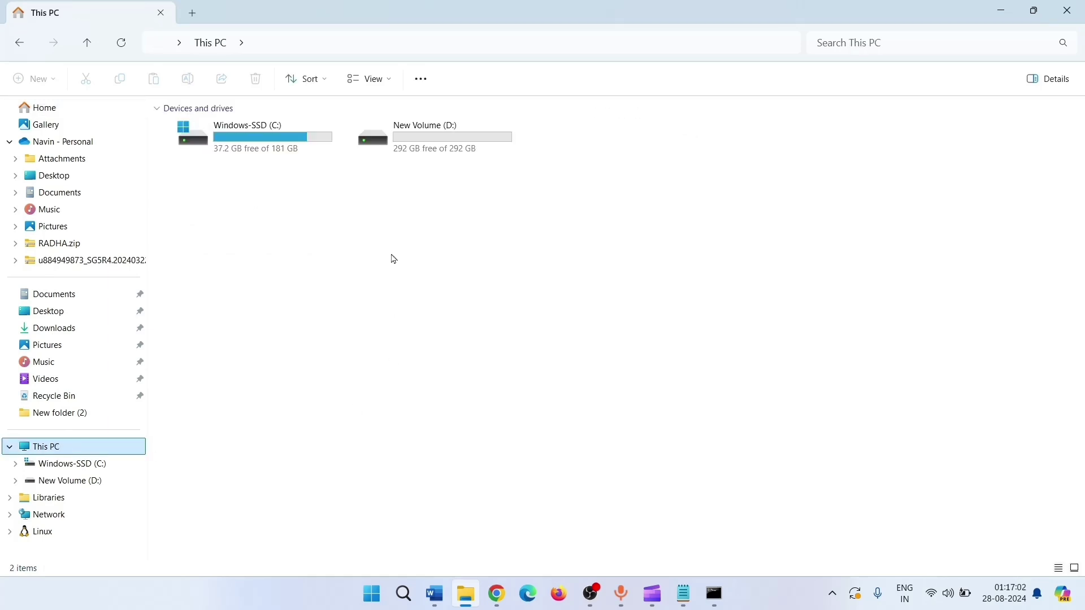
pyautogui.click(227, 152)
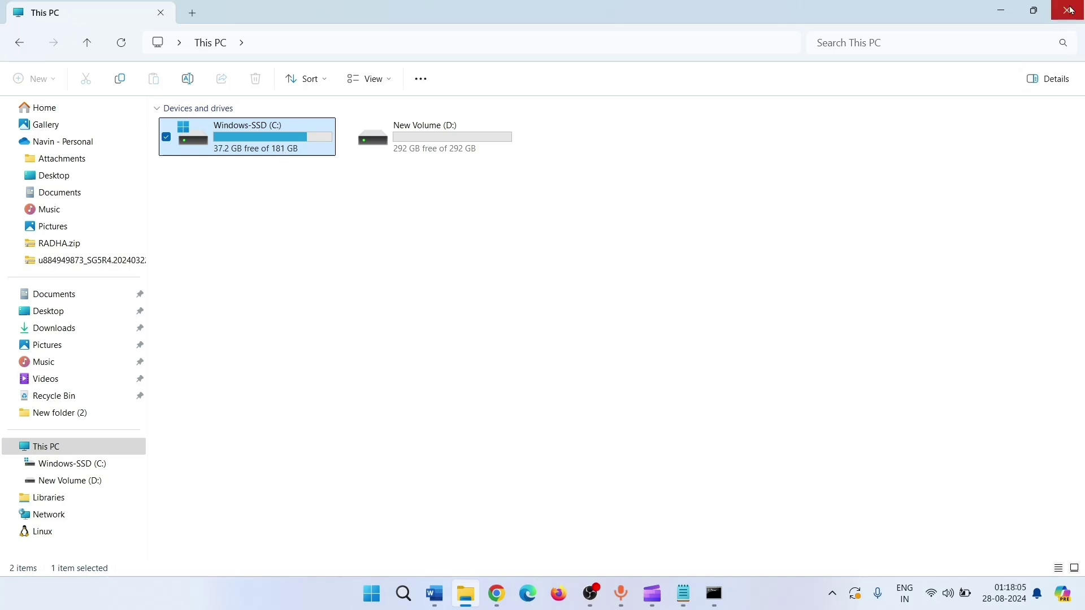
# Search Windows for "disk cleanup" and open the Disk Cleanup tool.
pyautogui.click(404, 596)
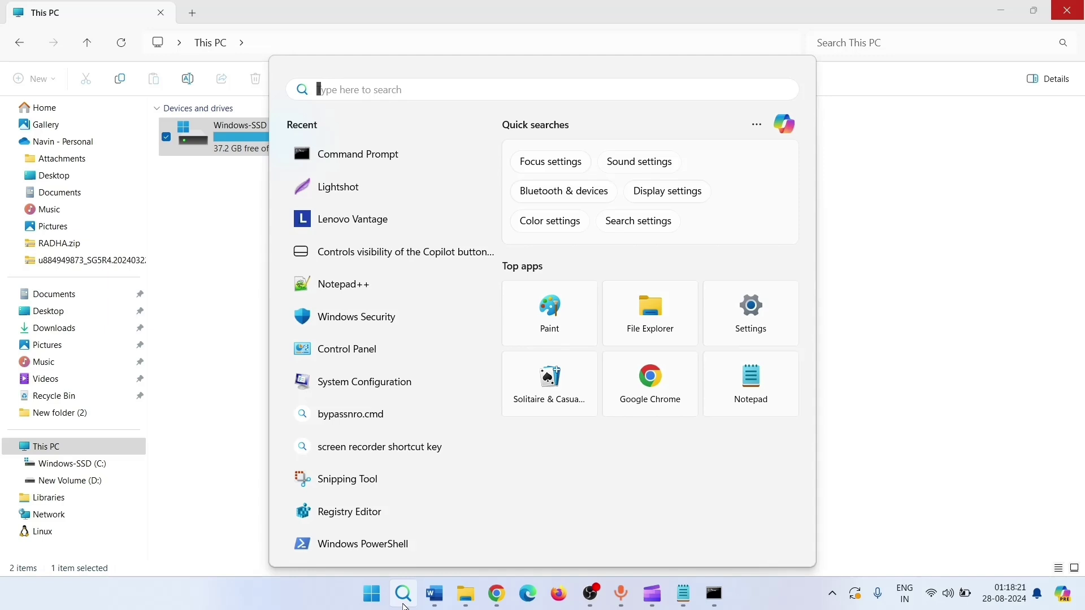
pyautogui.write('dis')
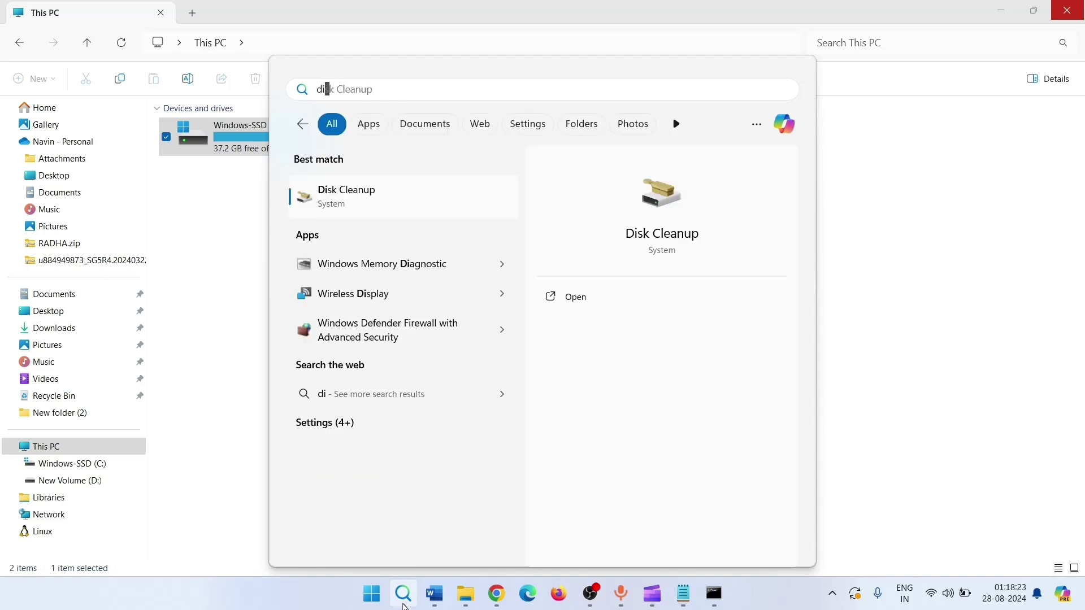
pyautogui.write('k ')
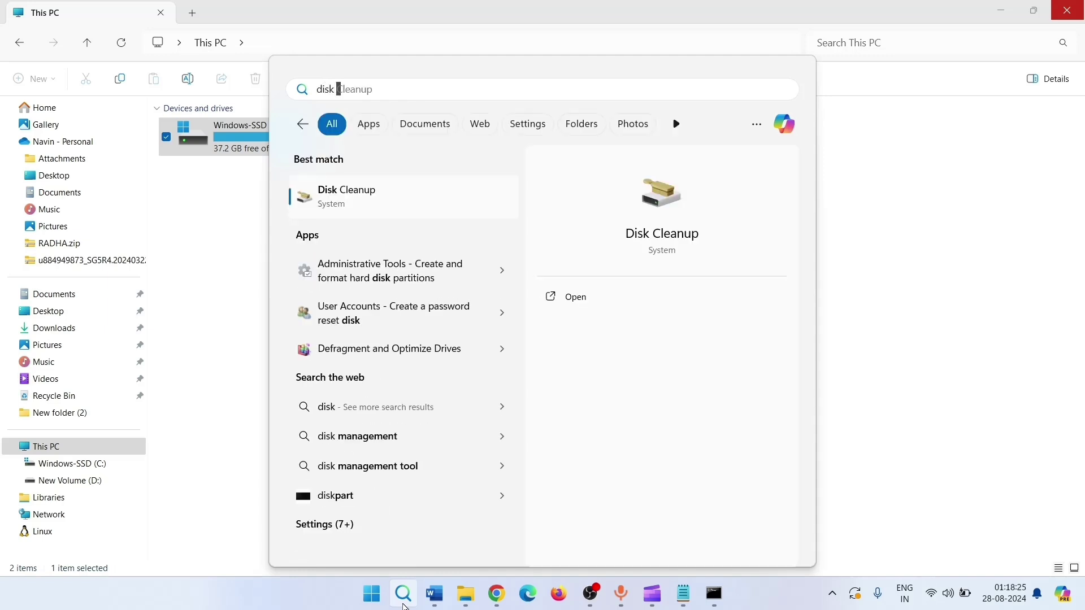
pyautogui.write('clea')
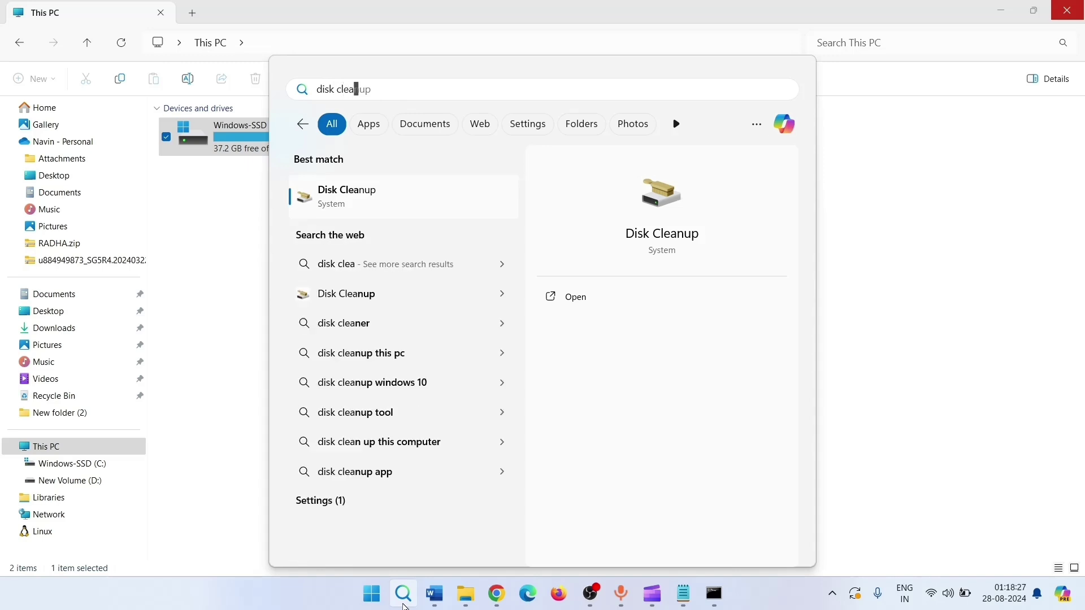
pyautogui.write('nup')
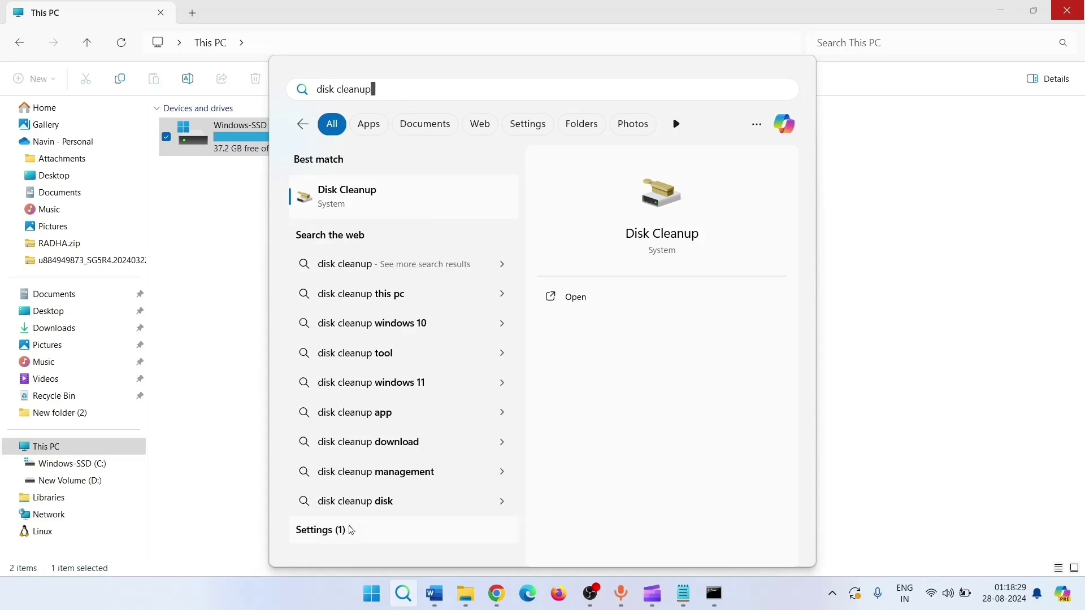
pyautogui.click(340, 204)
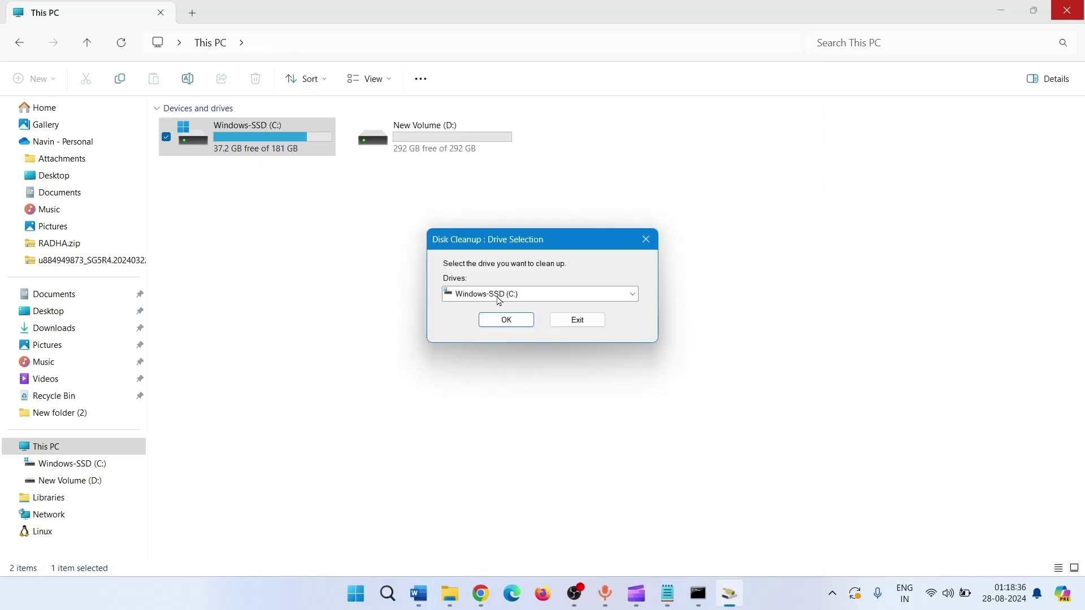
# Scan the Windows-SSD (C:) drive for removable files, including system files.
pyautogui.click(500, 295)
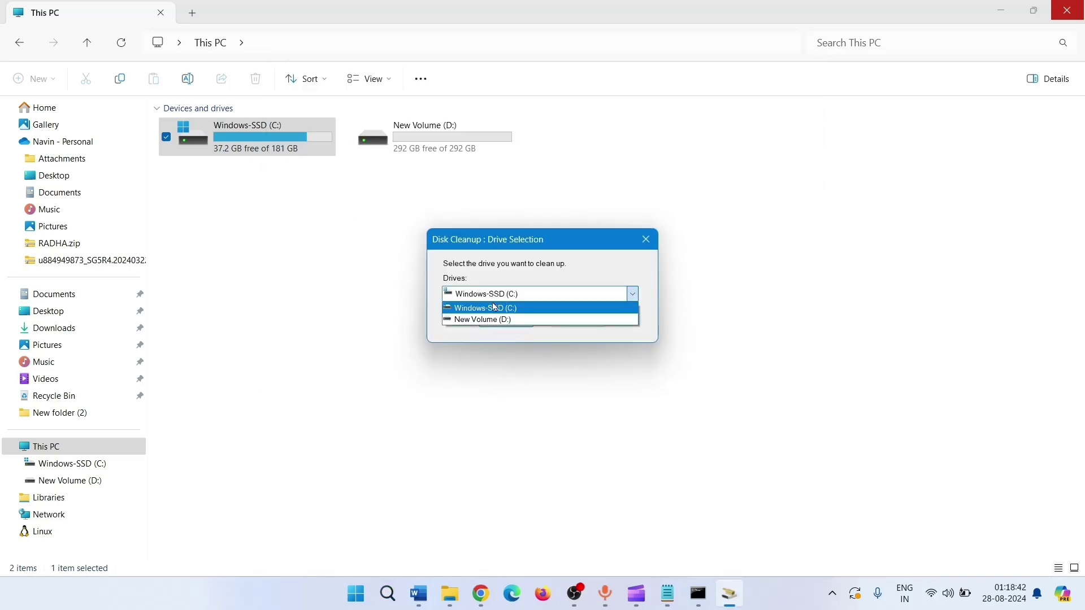
pyautogui.click(496, 309)
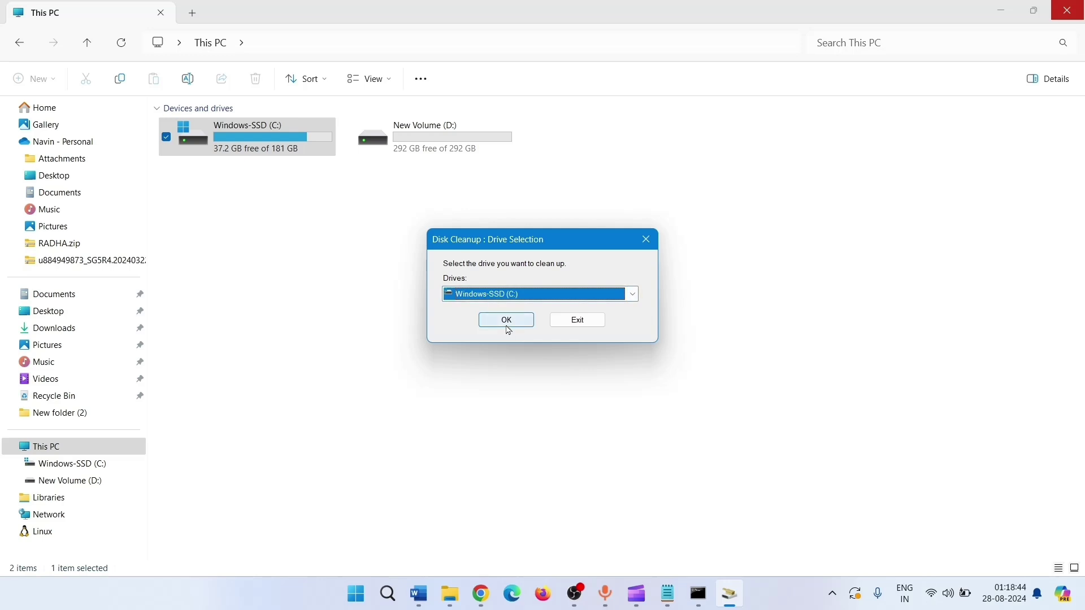
pyautogui.click(507, 321)
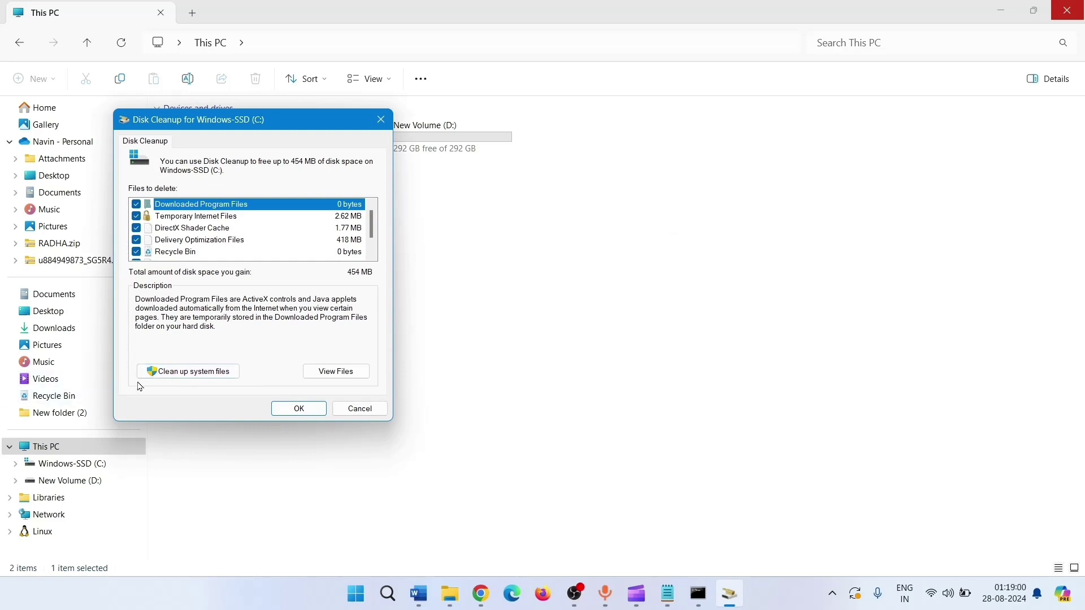
pyautogui.click(169, 375)
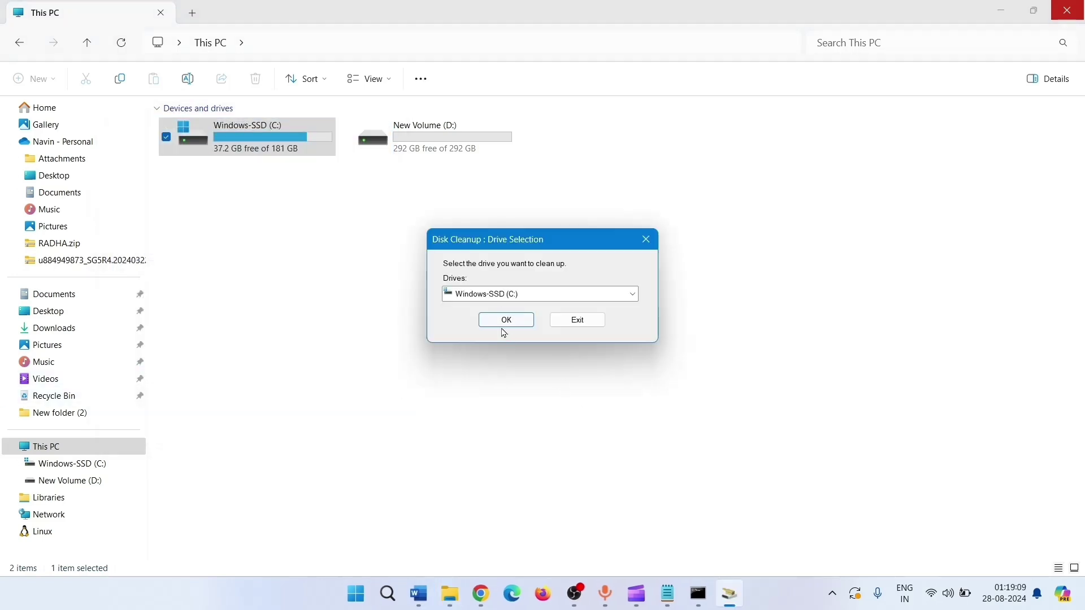
pyautogui.click(503, 321)
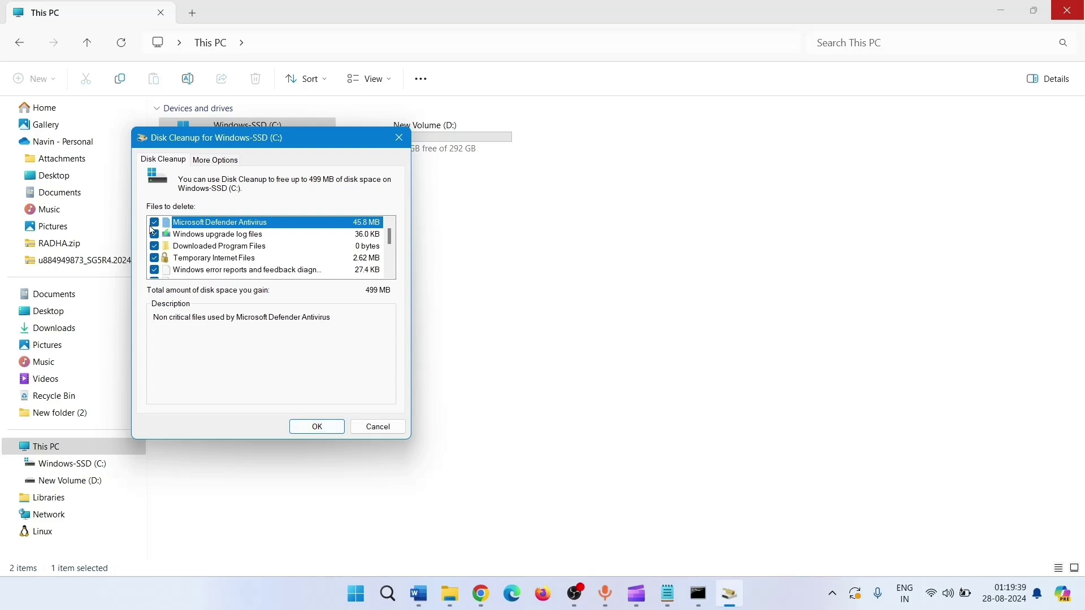
# Review the file categories selected for cleanup, dismiss the deletion request without deleting, and close Disk Cleanup and File Explorer.
pyautogui.scroll(-3, 176, 277)
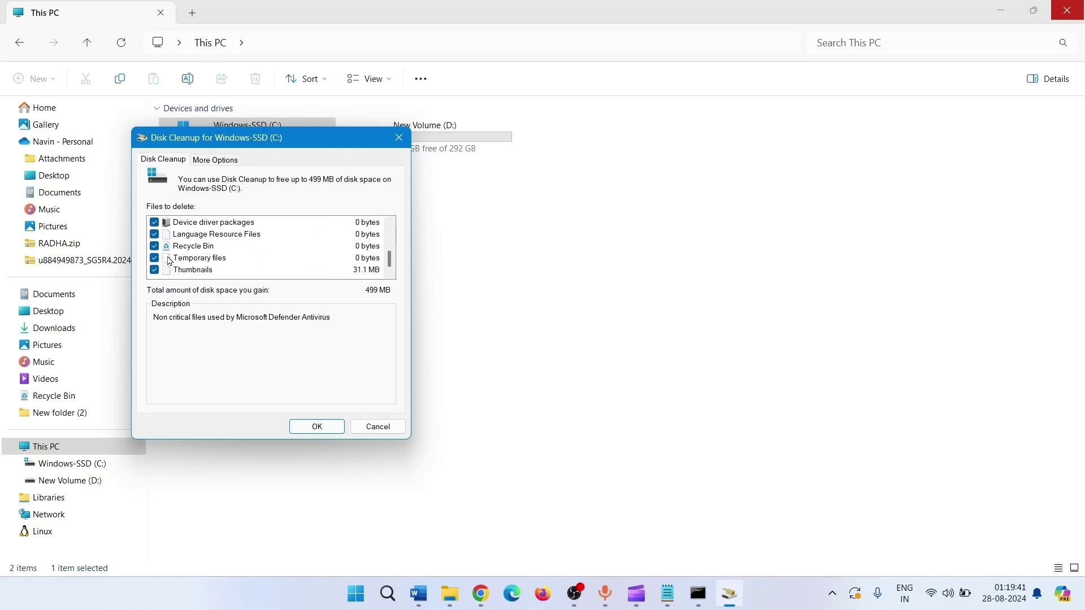
pyautogui.scroll(3, 170, 262)
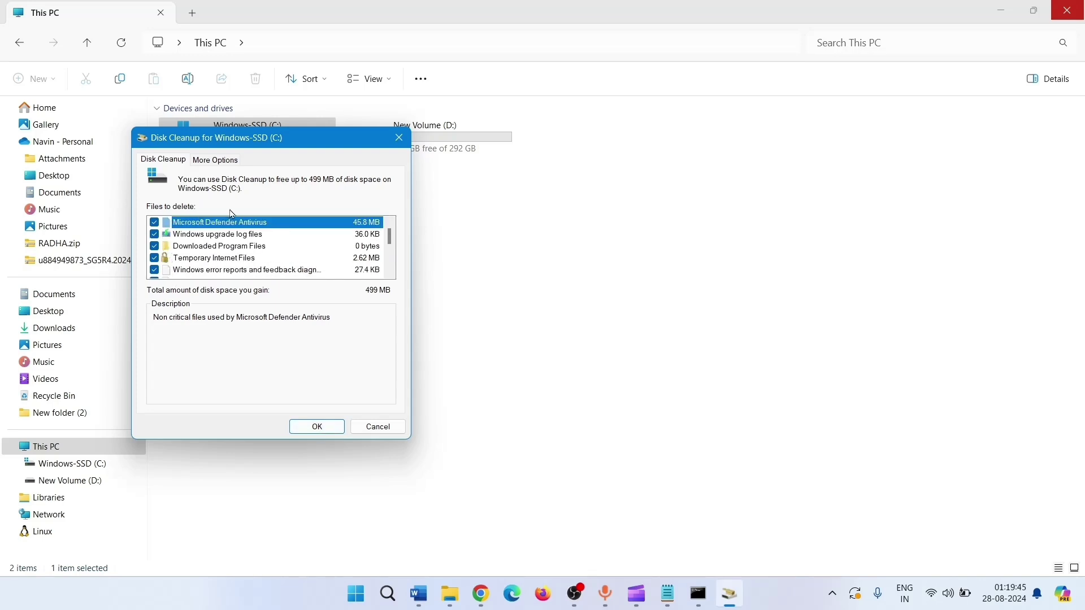
pyautogui.scroll(-3, 188, 263)
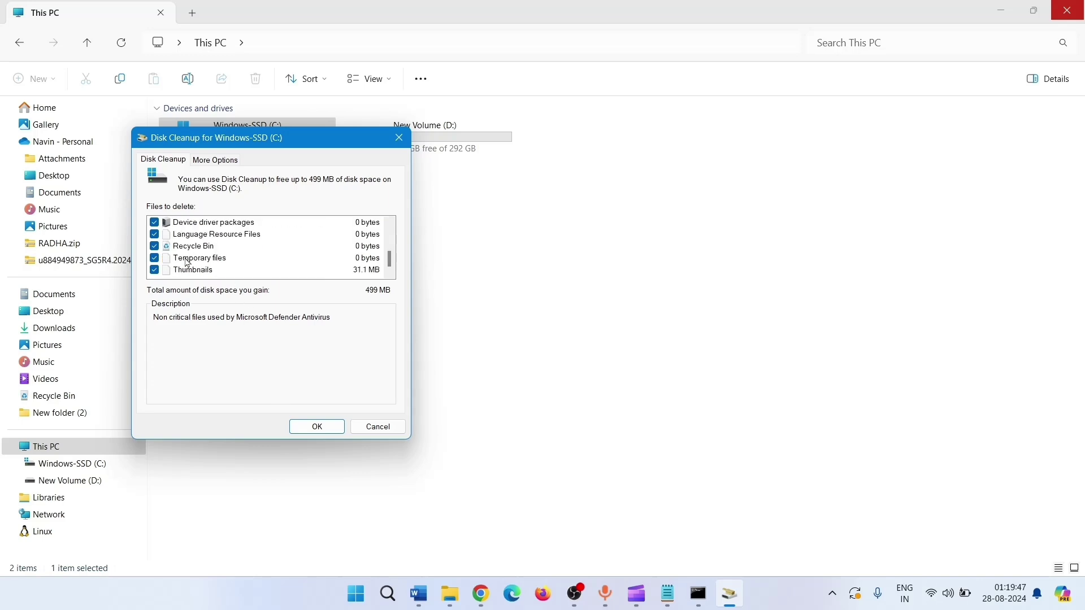
pyautogui.click(310, 428)
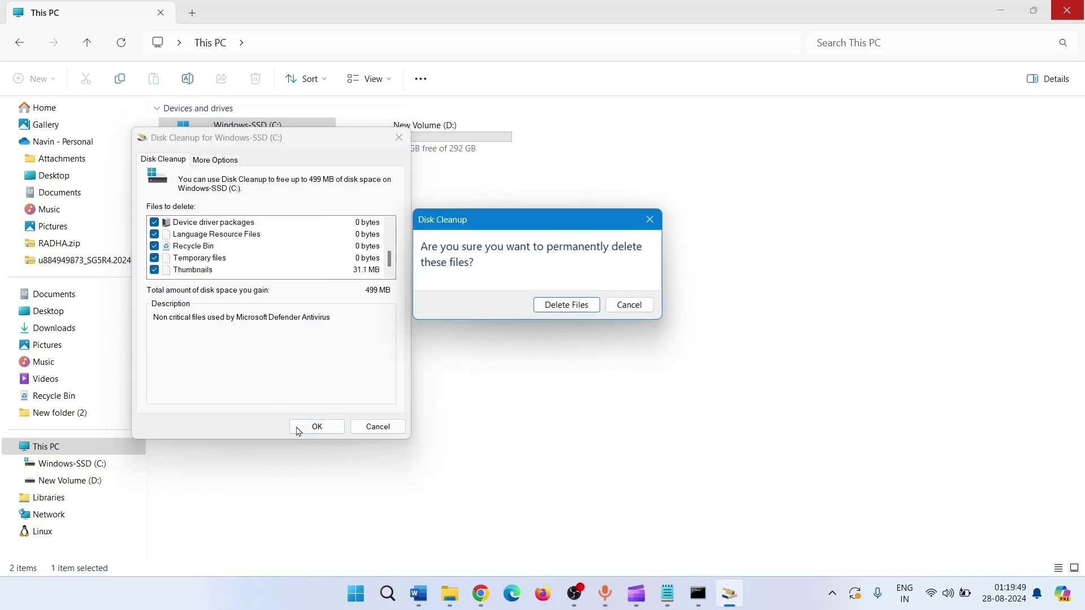
pyautogui.click(650, 219)
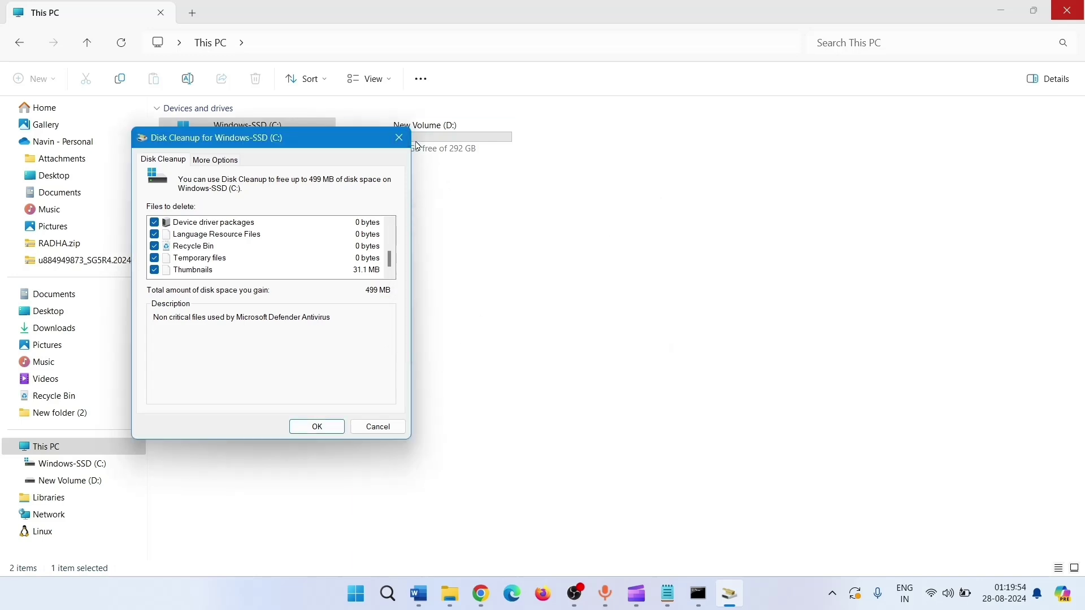
pyautogui.click(399, 138)
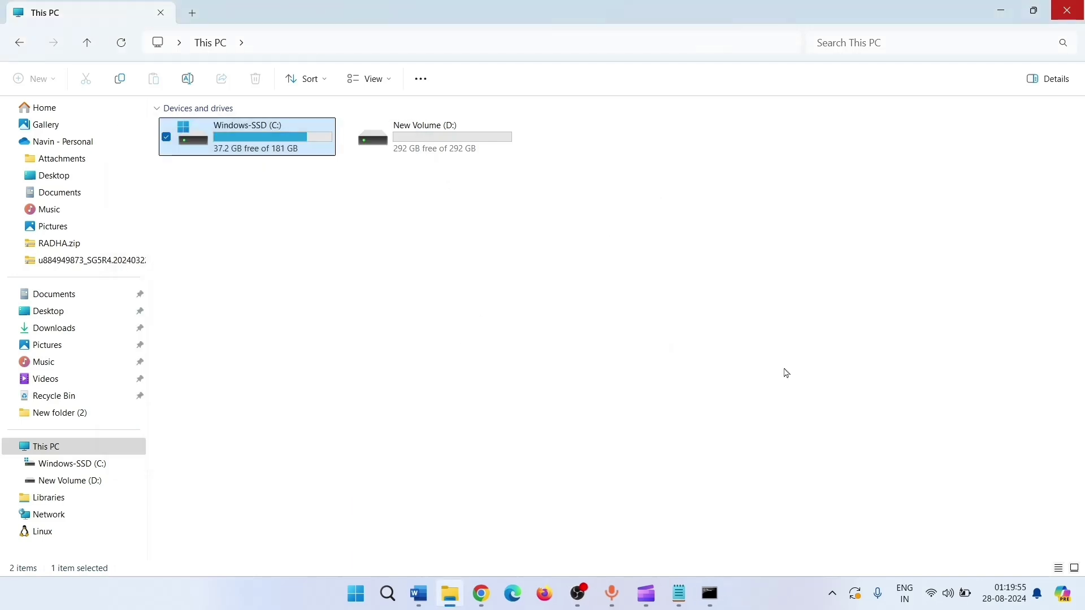
pyautogui.click(1068, 8)
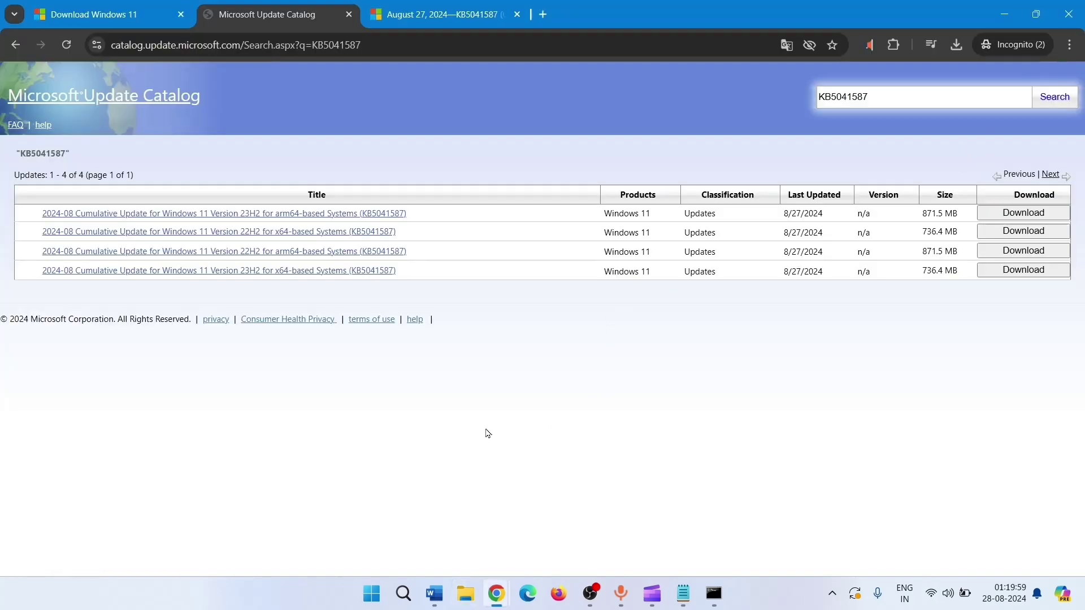
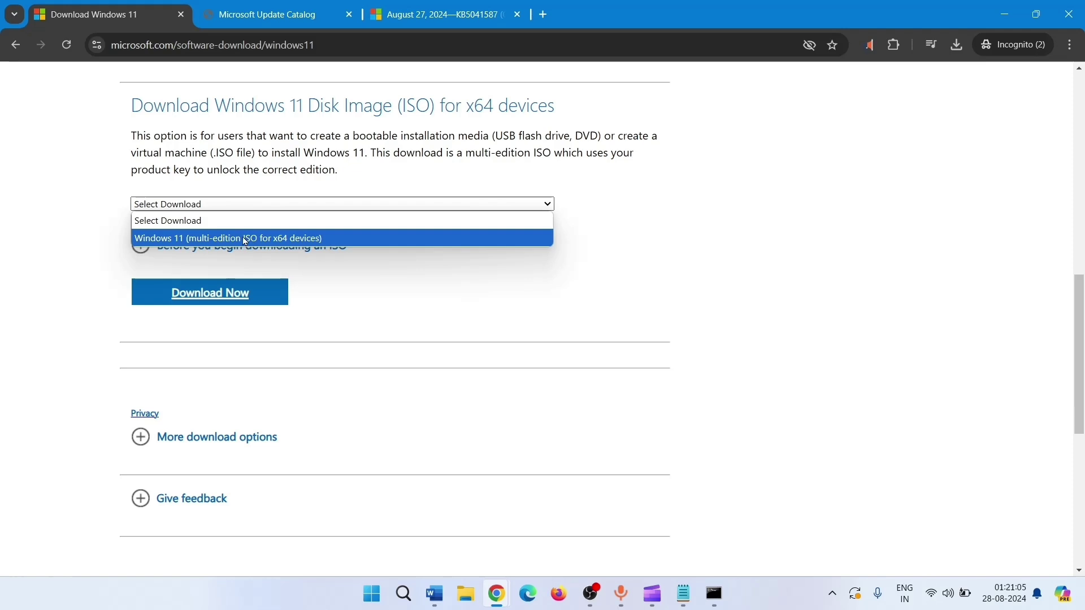
# Request the Windows 11 multi-edition ISO for x64 devices with English International as the product language.
pyautogui.click(177, 242)
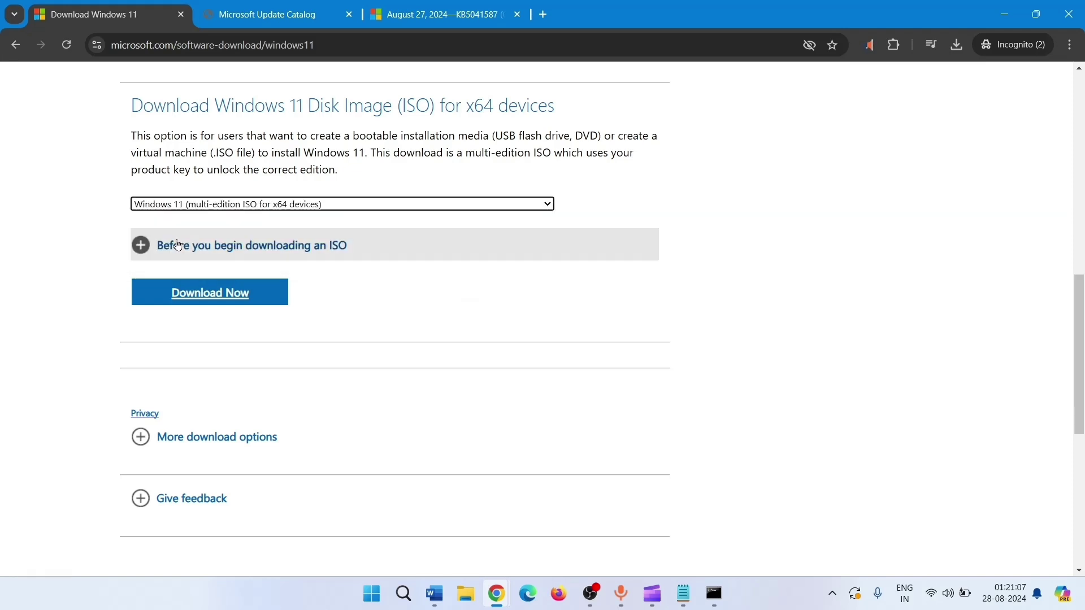
pyautogui.click(198, 306)
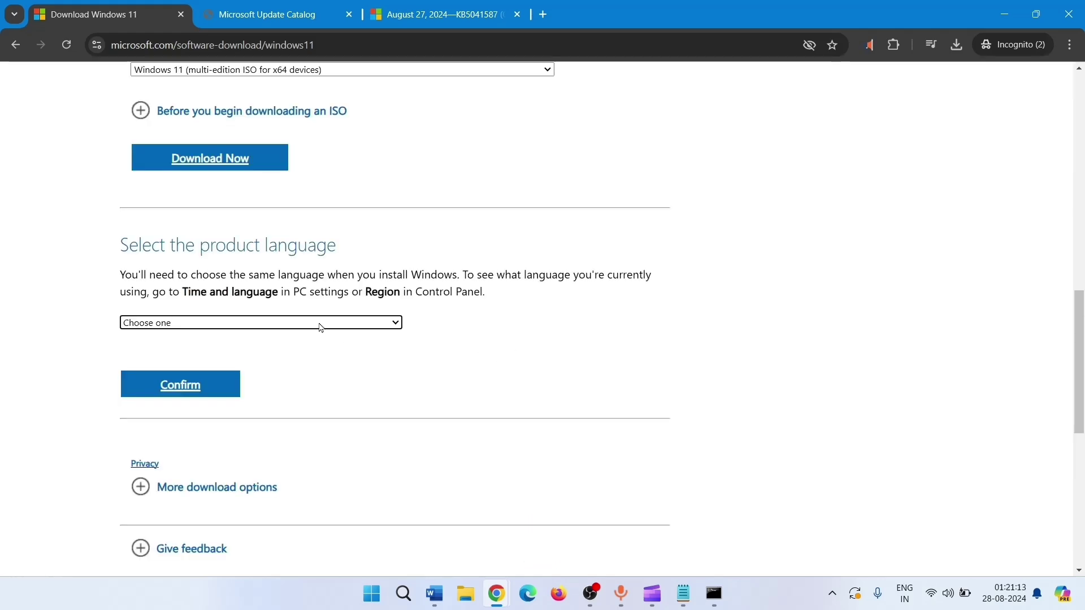
pyautogui.click(320, 324)
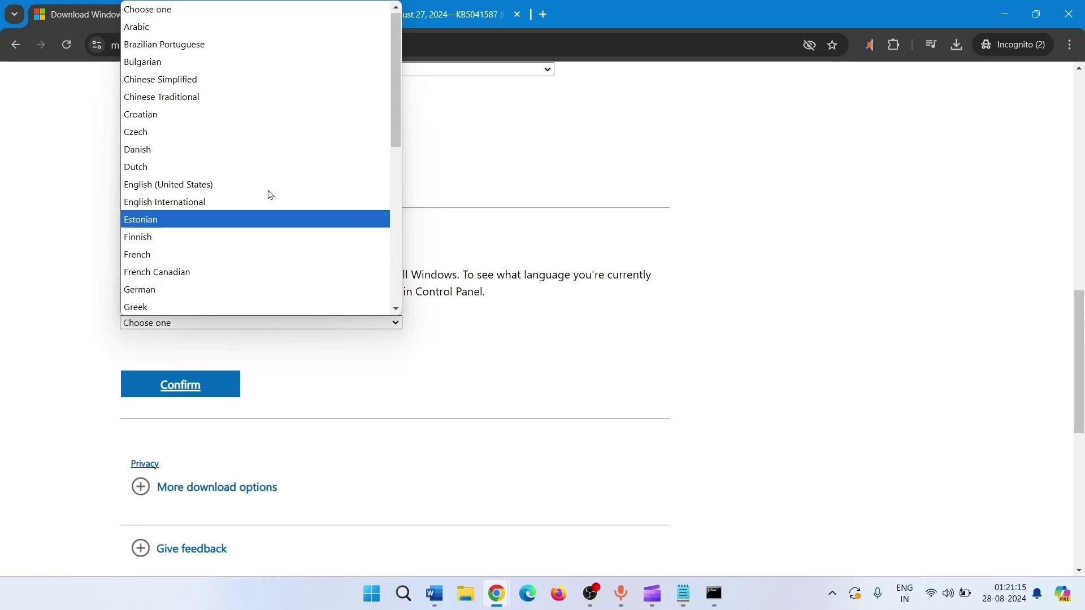
pyautogui.click(213, 204)
pyautogui.click(181, 385)
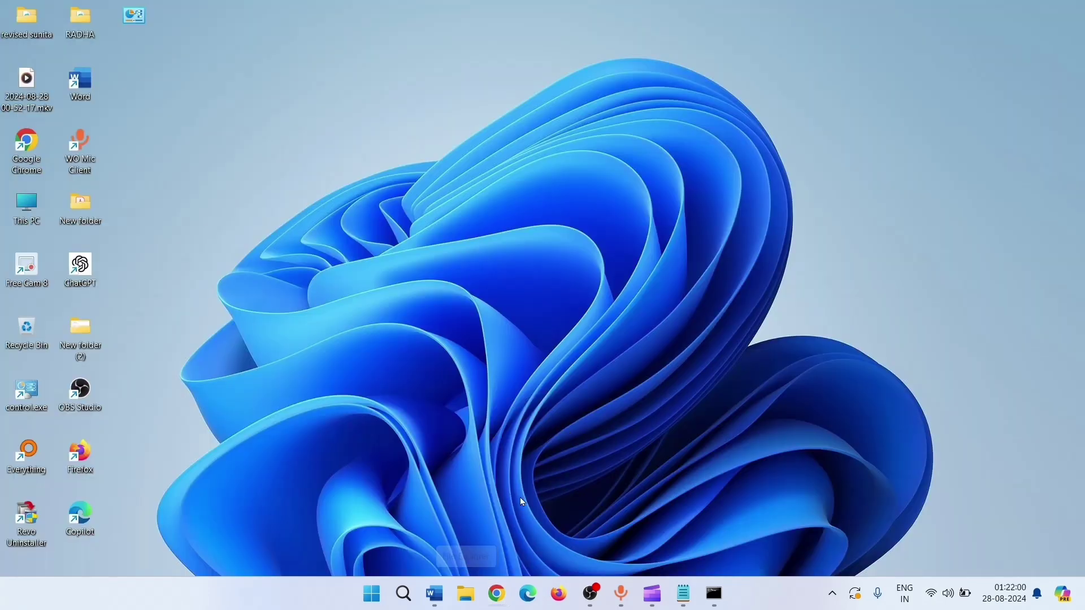
# Mount Win11_23H2_EnglishInternational_x64v2.iso from the Downloads folder and allow the file to open.
pyautogui.click(466, 594)
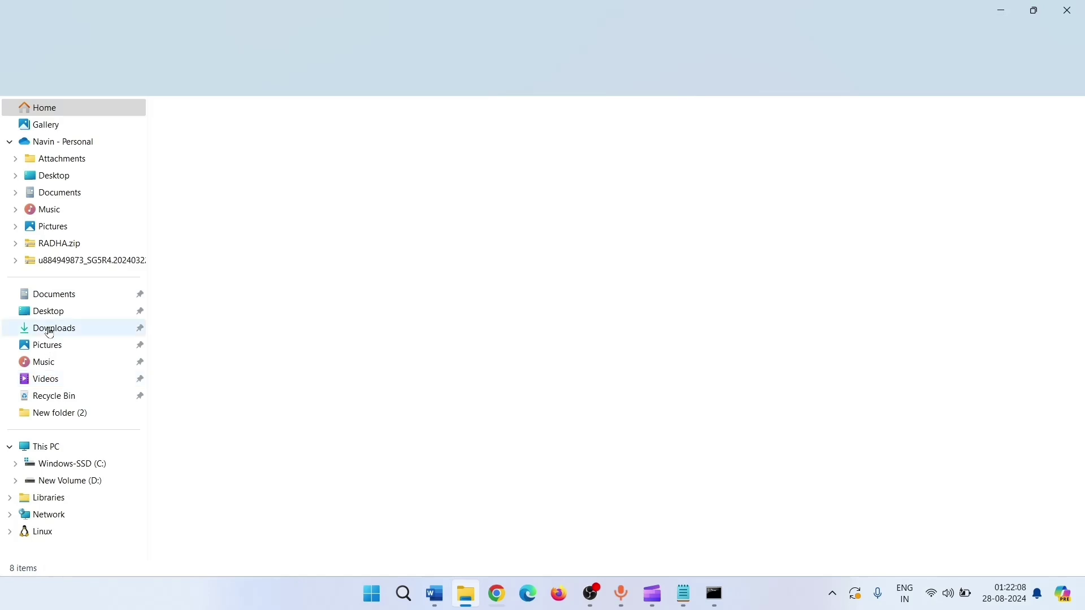
pyautogui.click(50, 328)
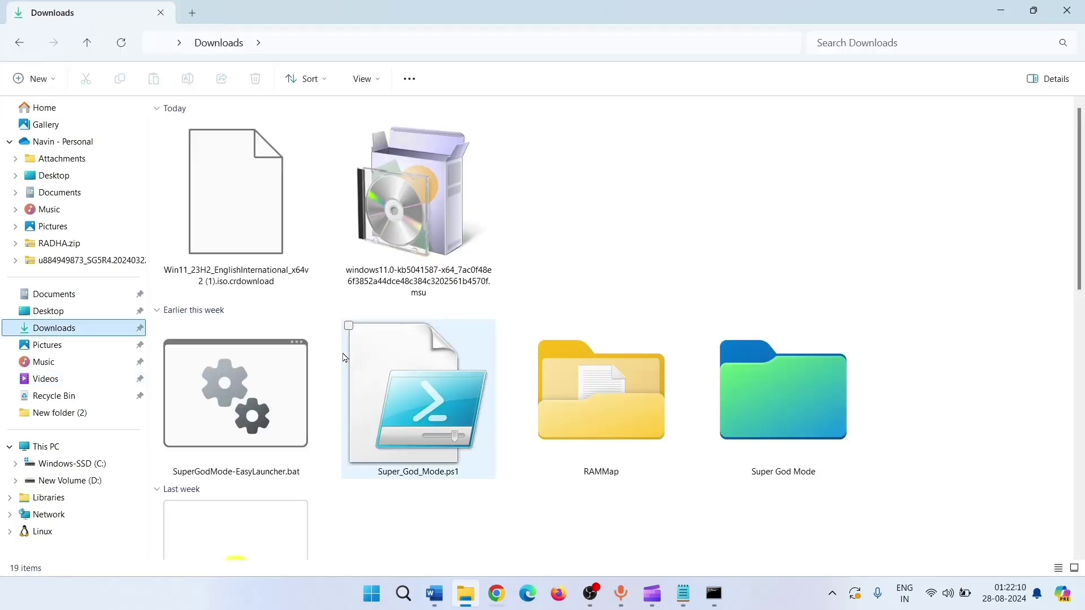
pyautogui.scroll(-8, 345, 357)
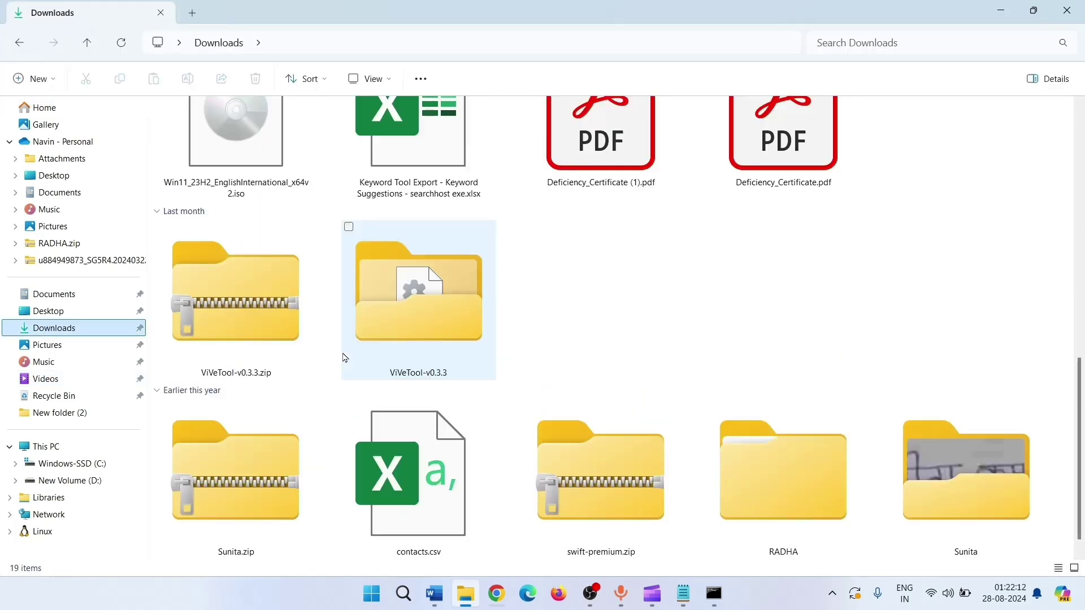
pyautogui.scroll(4, 252, 170)
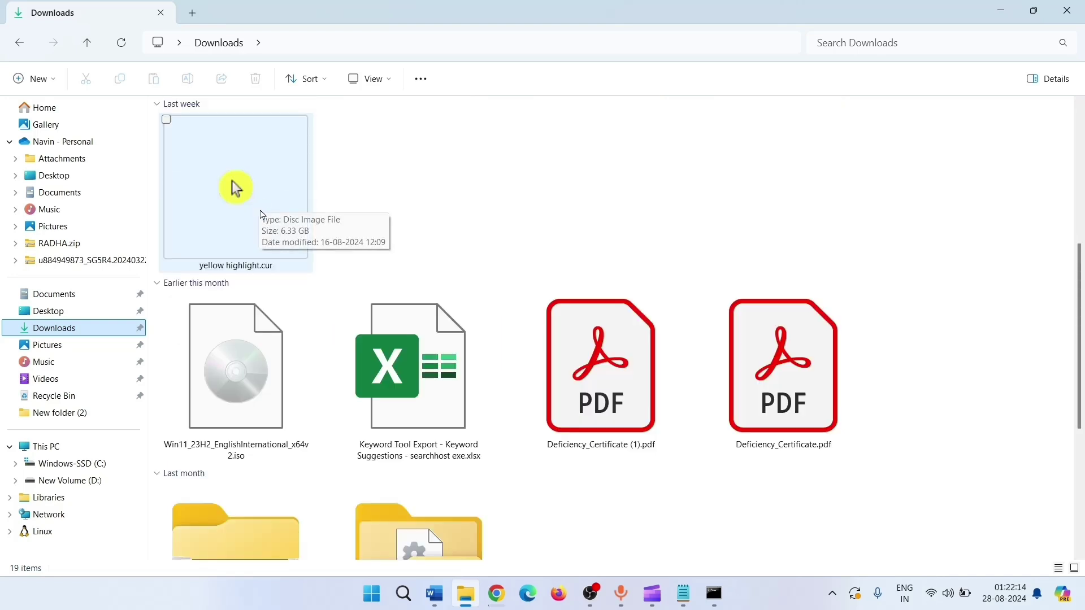
pyautogui.click(238, 369)
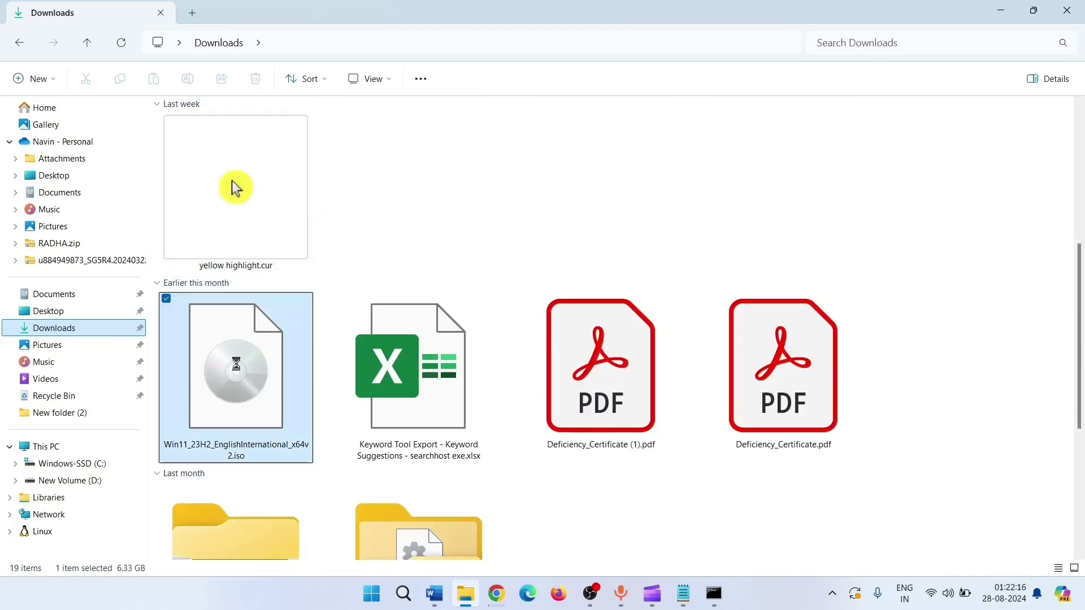
pyautogui.rightClick(238, 369)
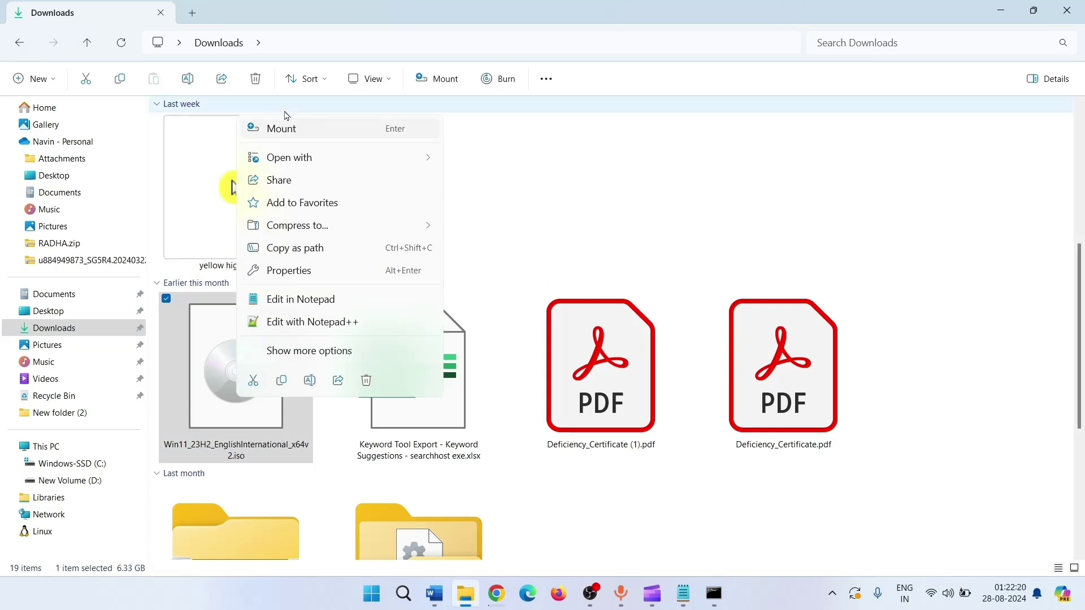
pyautogui.click(292, 130)
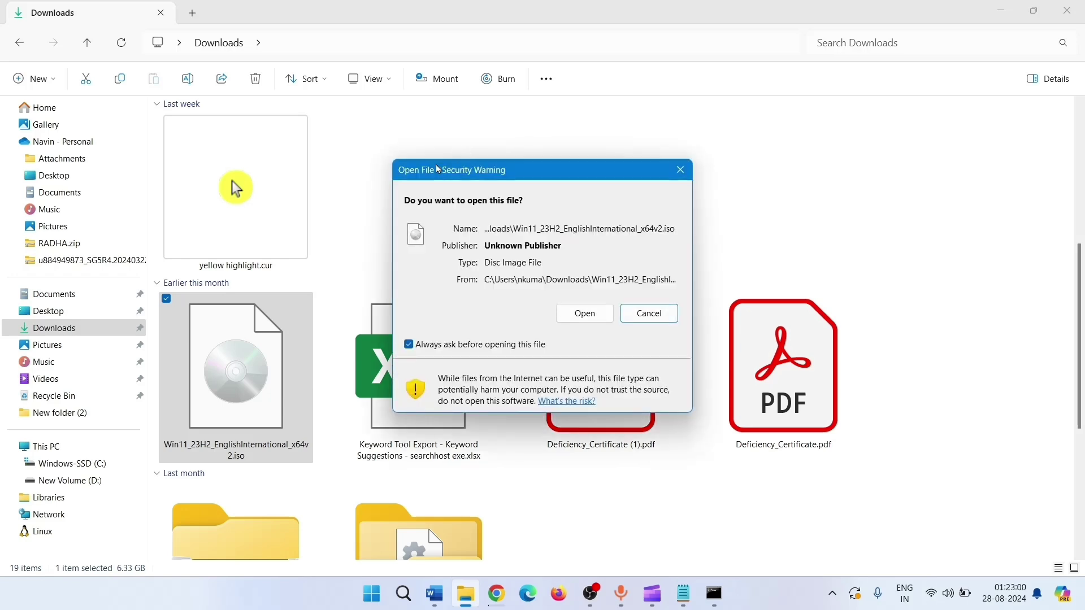
pyautogui.click(585, 314)
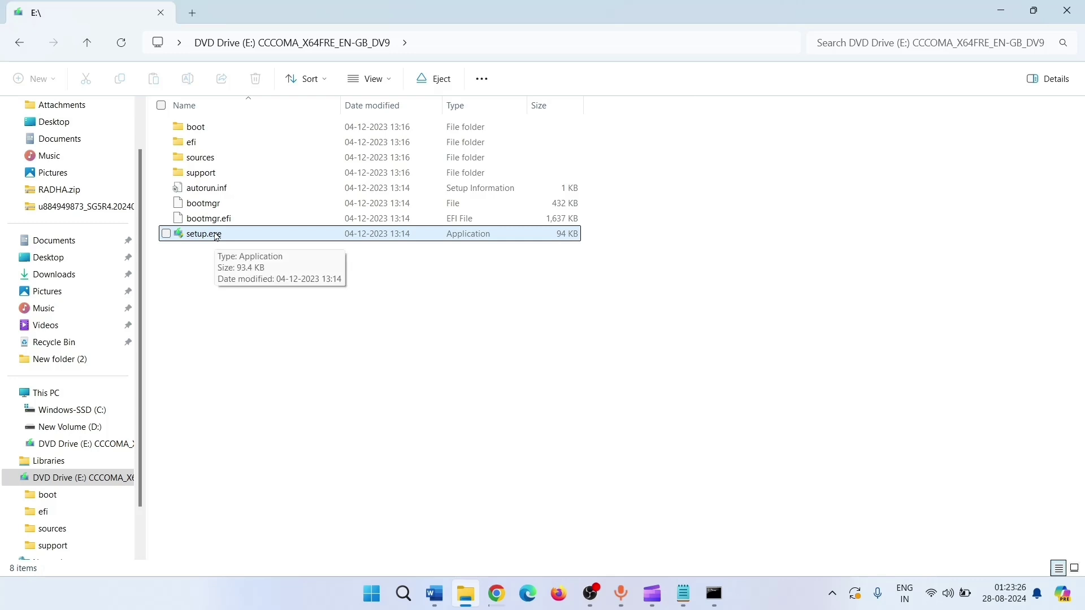
# Launch setup.exe from the mounted Windows 11 DVD drive and proceed past the Install Windows 11 introduction.
pyautogui.click(217, 236)
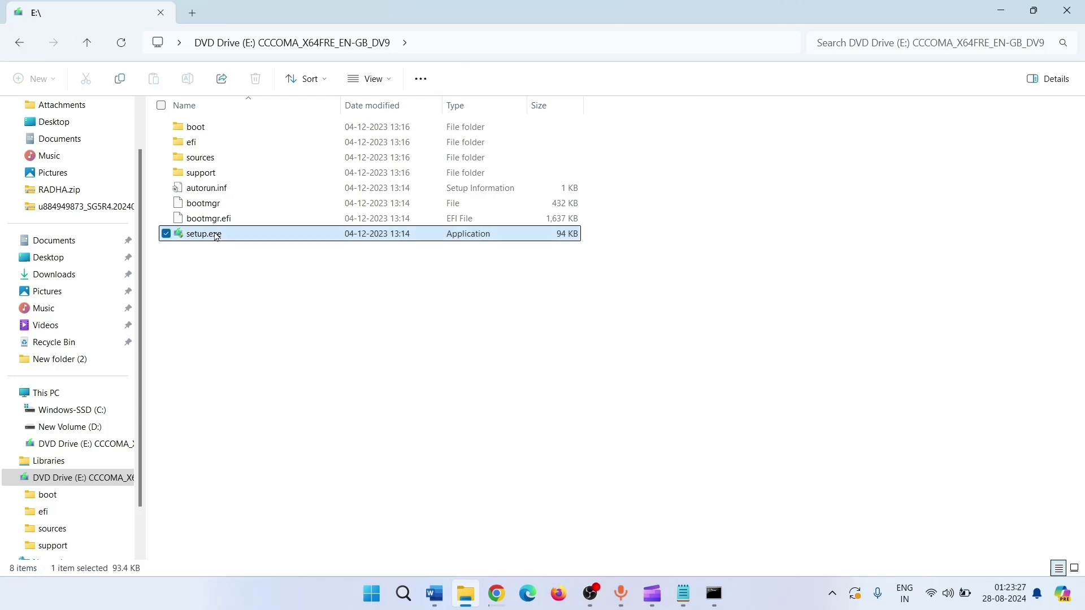
pyautogui.rightClick(217, 236)
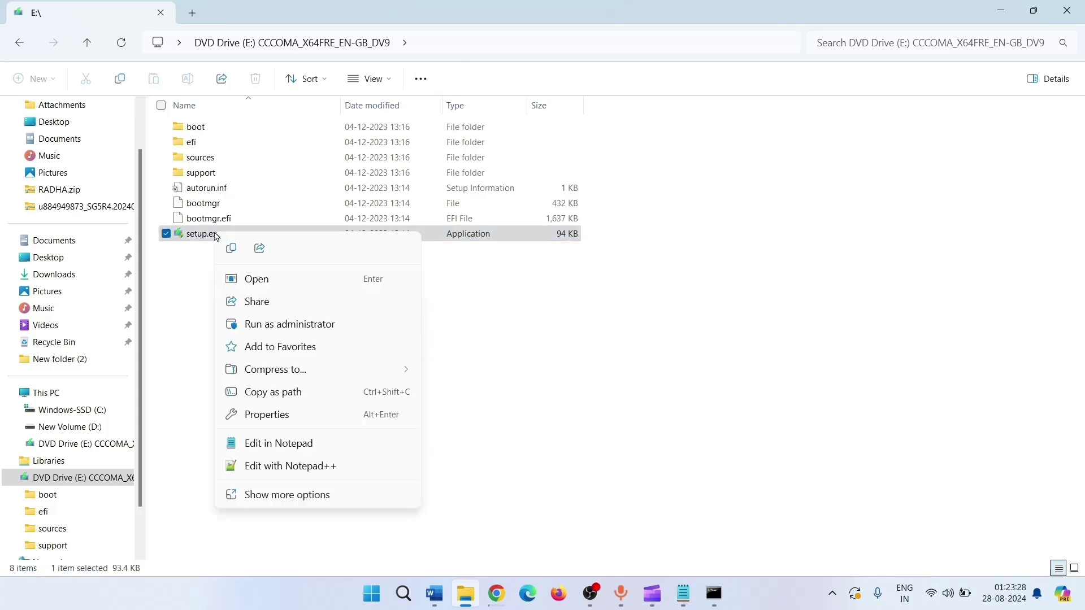
pyautogui.click(257, 280)
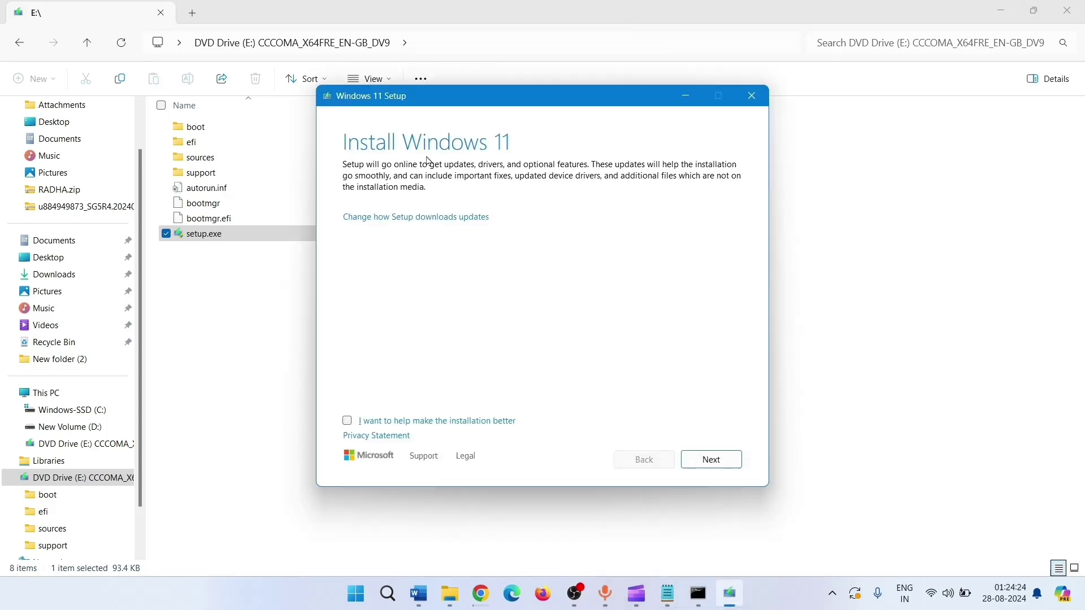
pyautogui.click(727, 465)
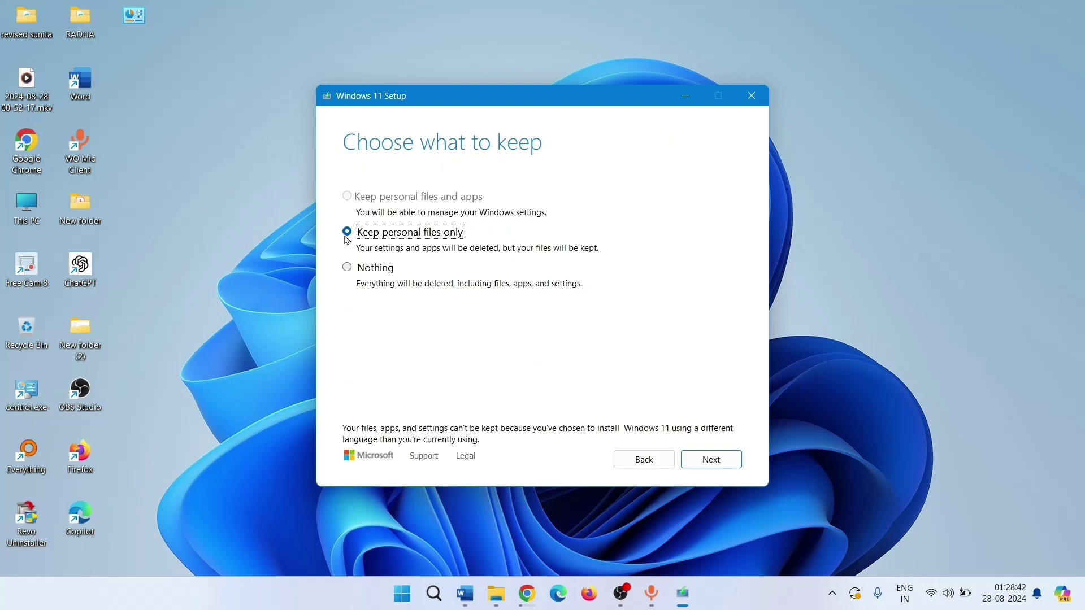
# Choose to keep personal files only, decline continuing with that selection, and try to exit Windows 11 Setup.
pyautogui.click(348, 233)
pyautogui.click(717, 462)
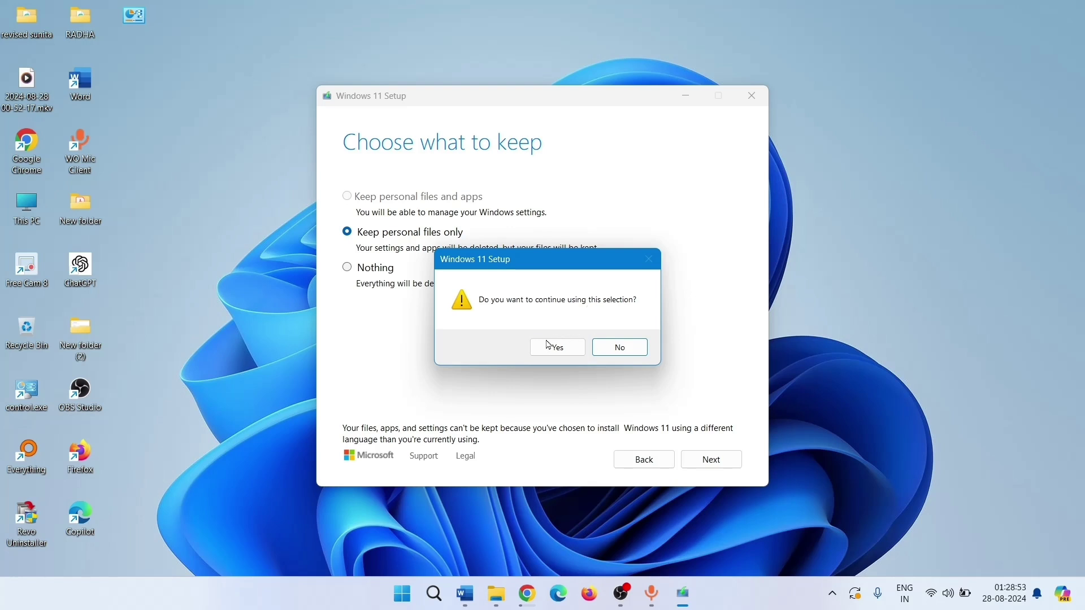
pyautogui.click(620, 347)
pyautogui.click(749, 96)
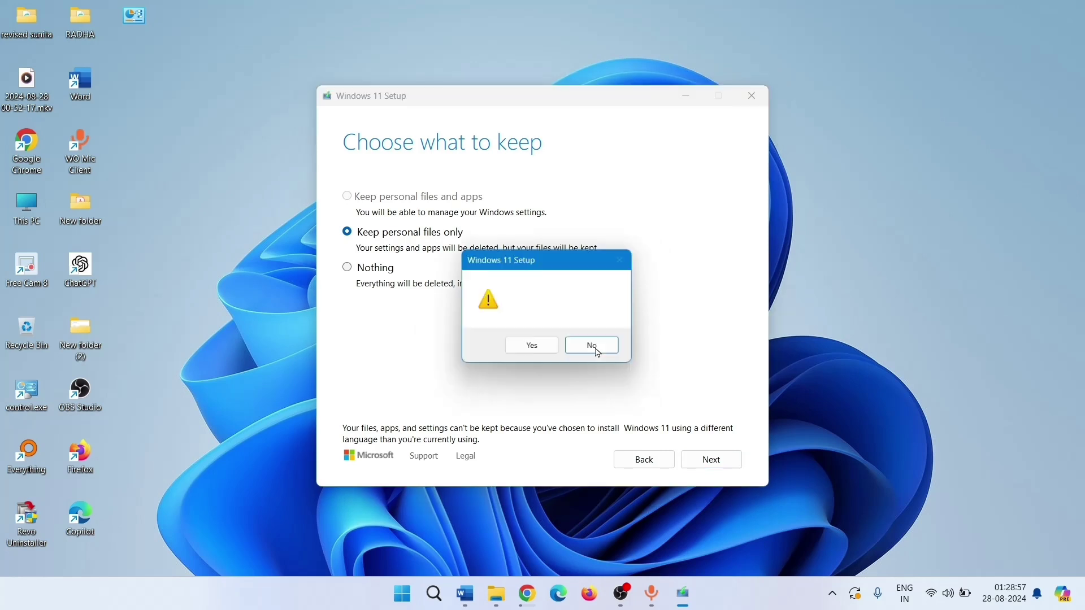
pyautogui.click(532, 348)
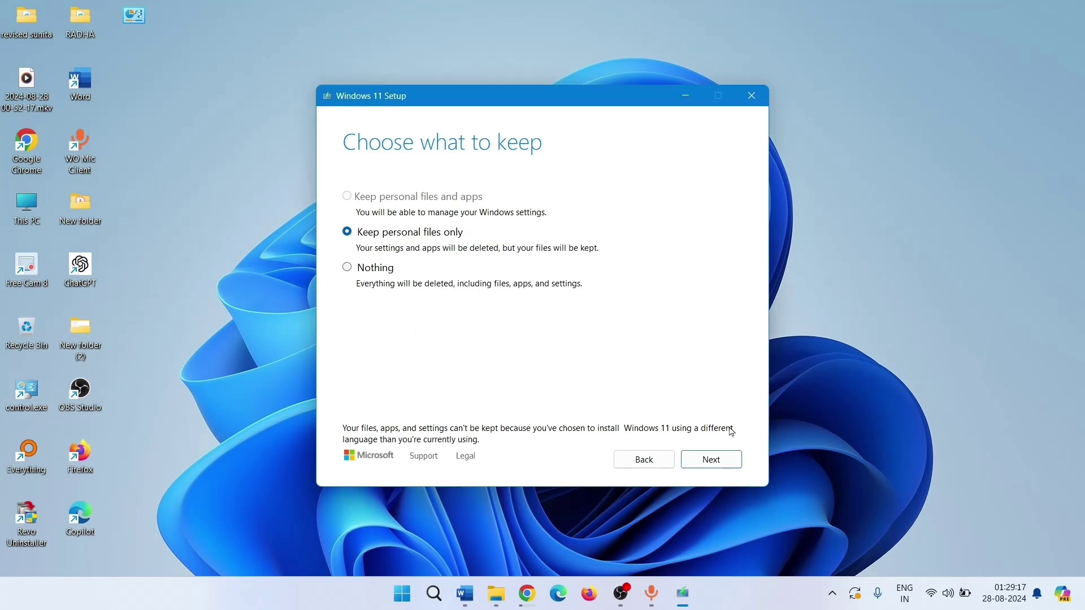